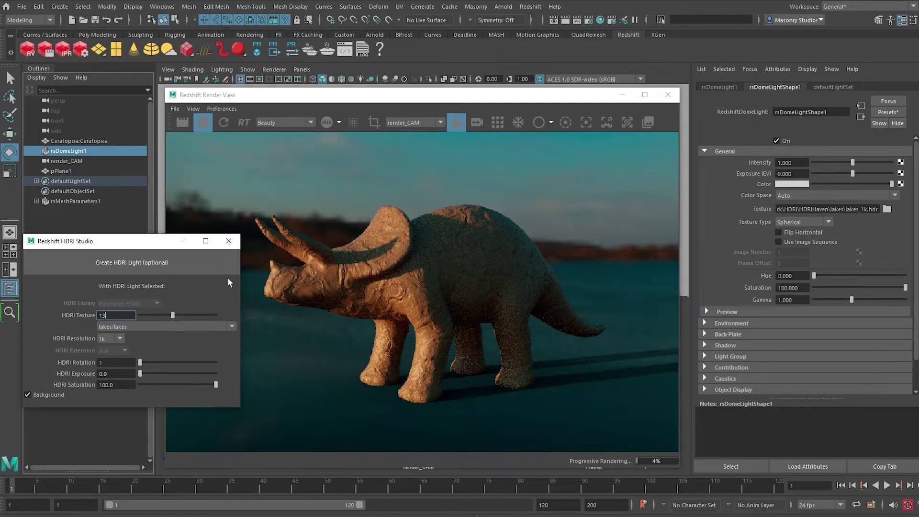
# Step: Try the pond_bridge_night HDRI on the dome light in Redshift HDRI Studio and choose skylit_garage instead
pyautogui.click(214, 328)
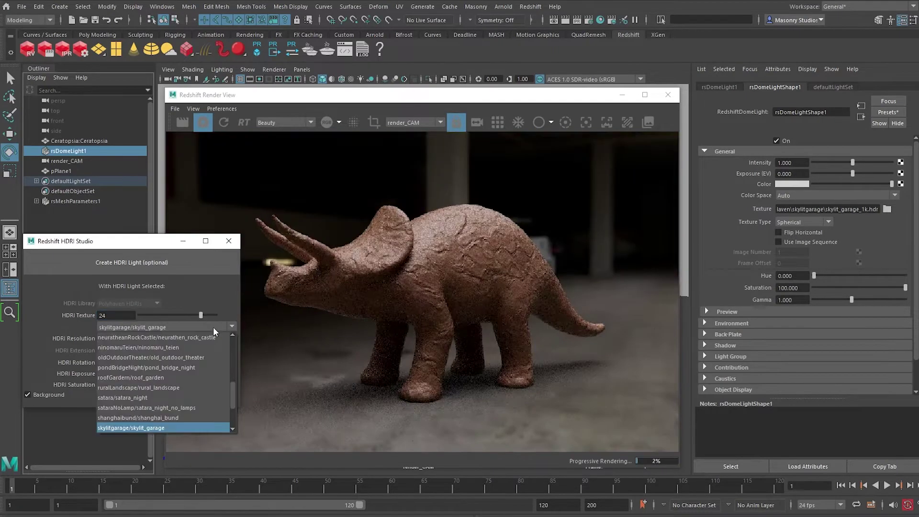
pyautogui.scroll(5, 177, 364)
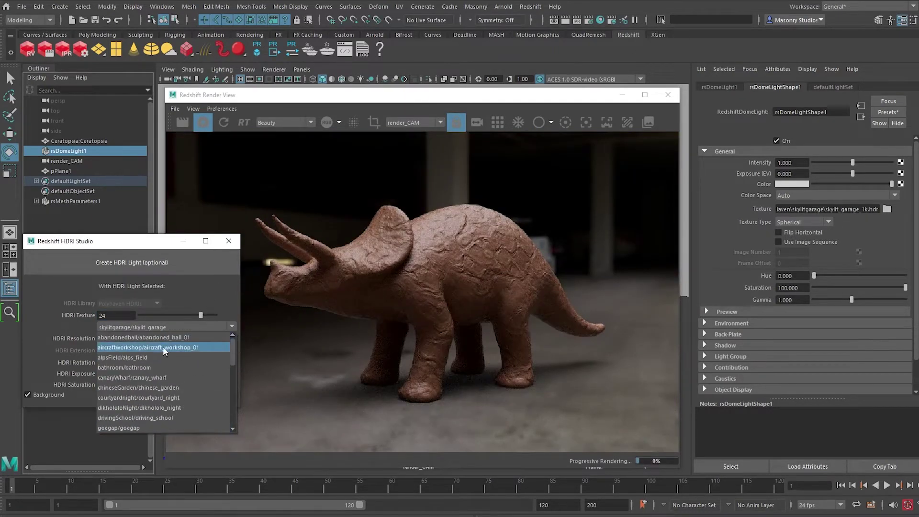
pyautogui.click(134, 329)
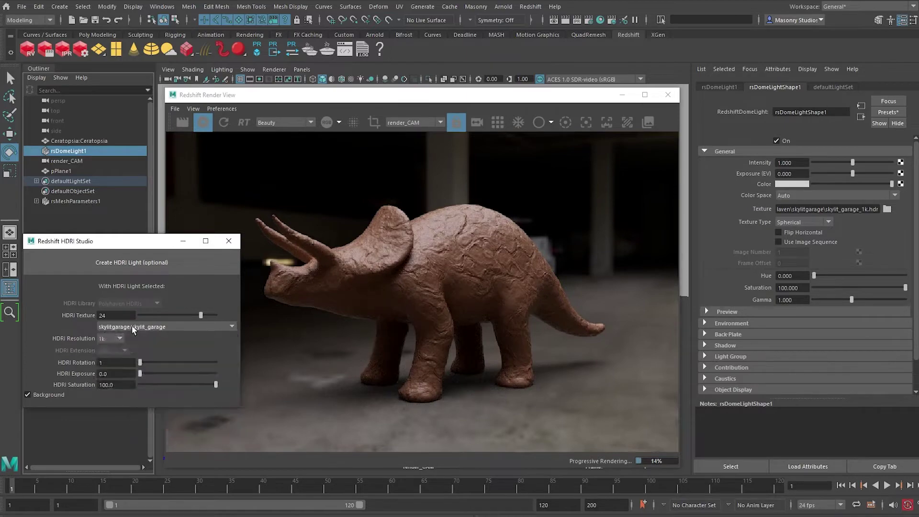
pyautogui.moveTo(170, 316)
pyautogui.mouseDown()
pyautogui.moveTo(157, 315)
pyautogui.moveTo(183, 315)
pyautogui.mouseUp()
pyautogui.click(179, 328)
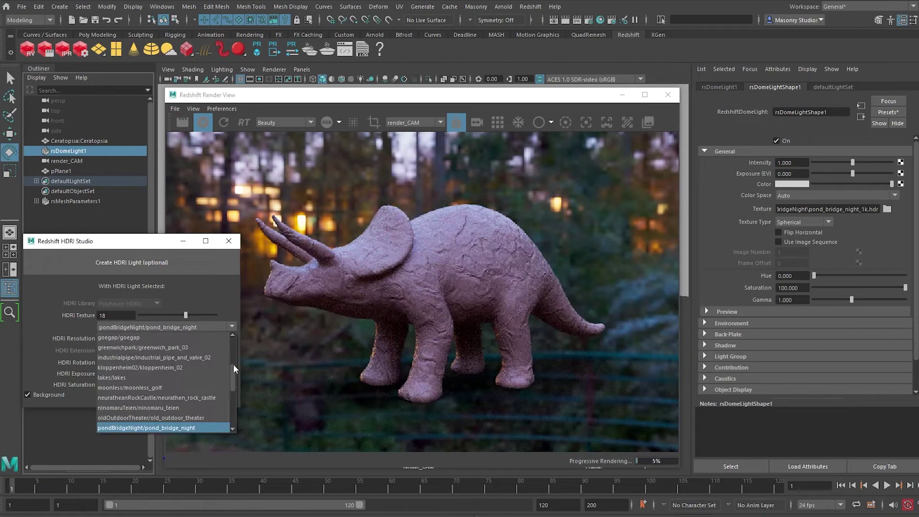
pyautogui.moveTo(234, 369); pyautogui.dragTo(232, 409)
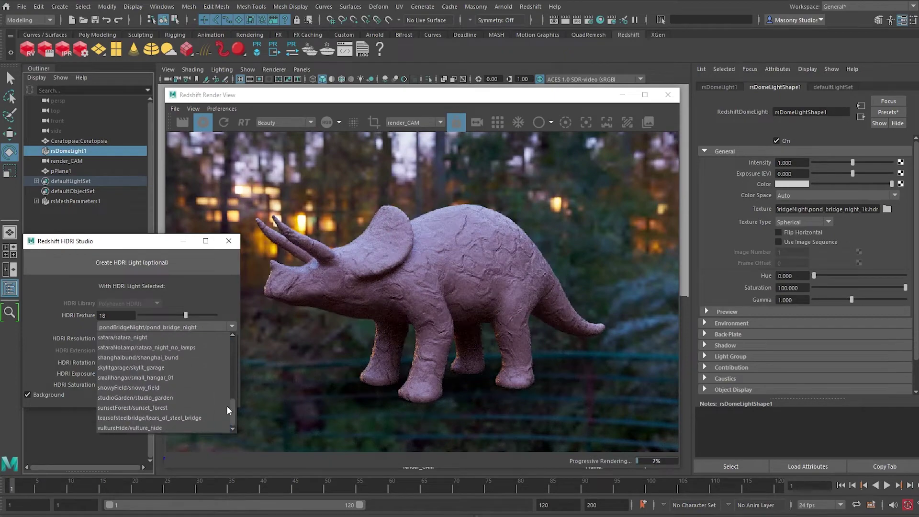
pyautogui.click(188, 370)
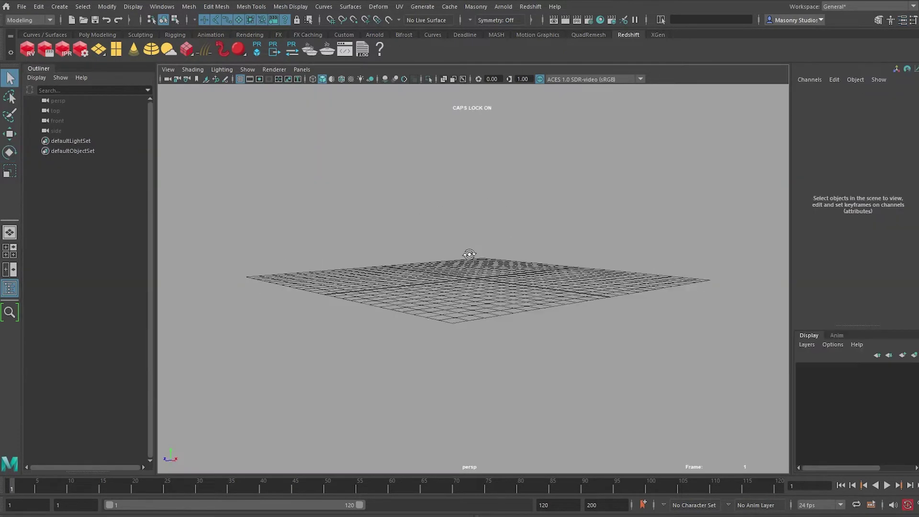
# Step: Open the Content Browser and import the Ceratopsia animal base mesh into the empty scene
pyautogui.moveTo(469, 254)
pyautogui.keyDown('alt'); pyautogui.mouseDown()
pyautogui.moveTo(466, 265)
pyautogui.moveTo(493, 242)
pyautogui.moveTo(466, 257)
pyautogui.moveTo(481, 249)
pyautogui.mouseUp(); pyautogui.keyUp('alt')
pyautogui.hotkey('ctrl', 'f')
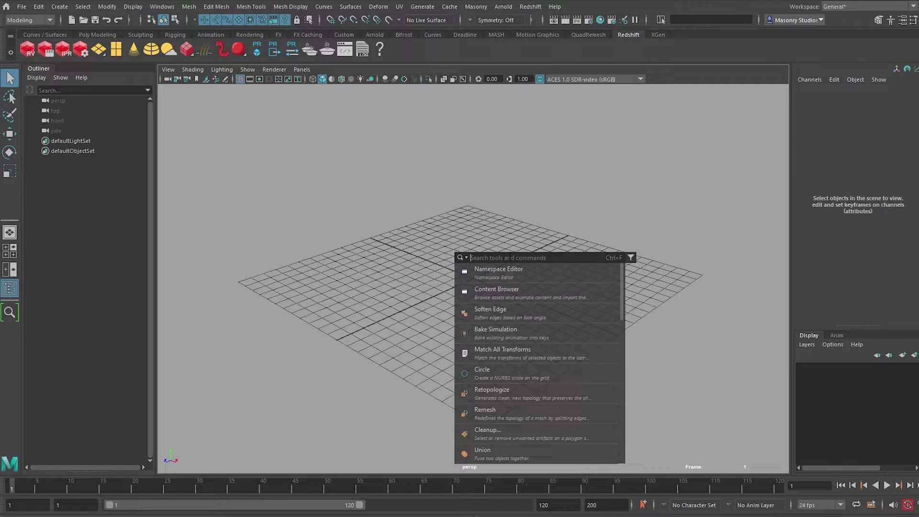
pyautogui.press('Escape')
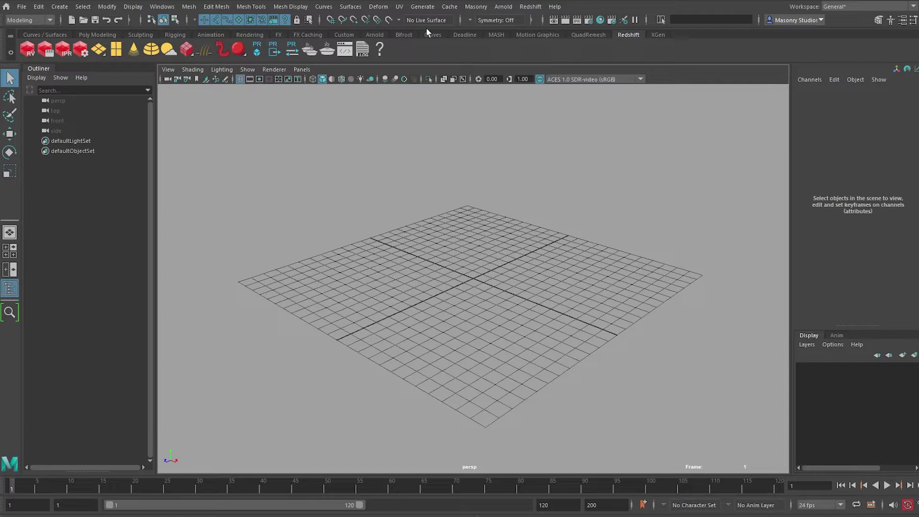
pyautogui.hotkey('ctrl', 'f')
pyautogui.write('content brow')
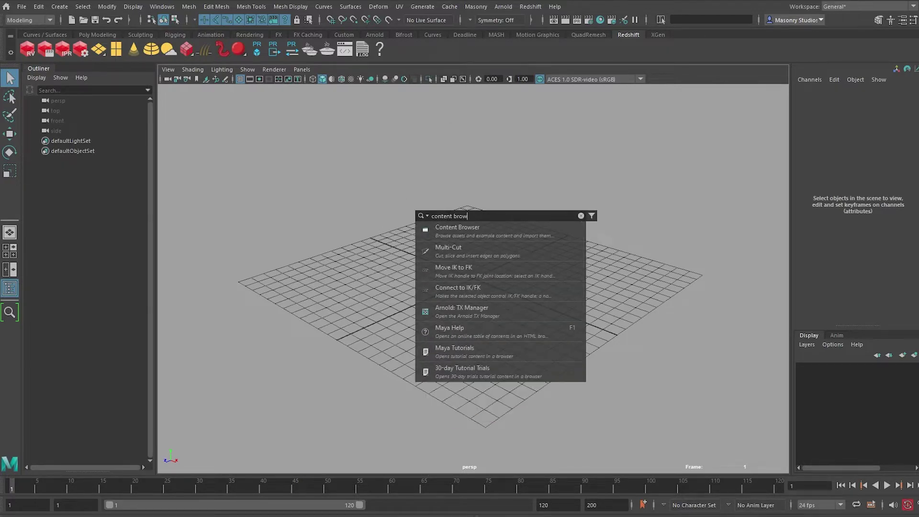
pyautogui.click(474, 228)
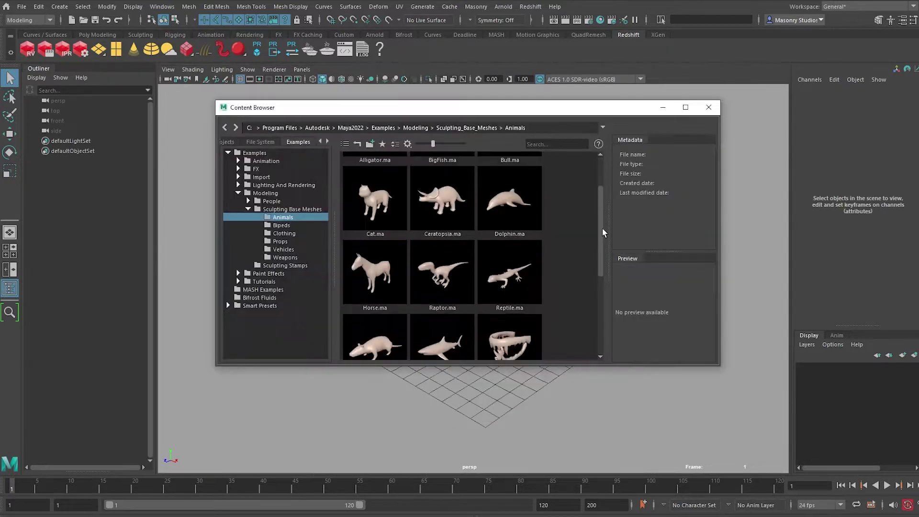
pyautogui.moveTo(602, 228); pyautogui.dragTo(596, 191)
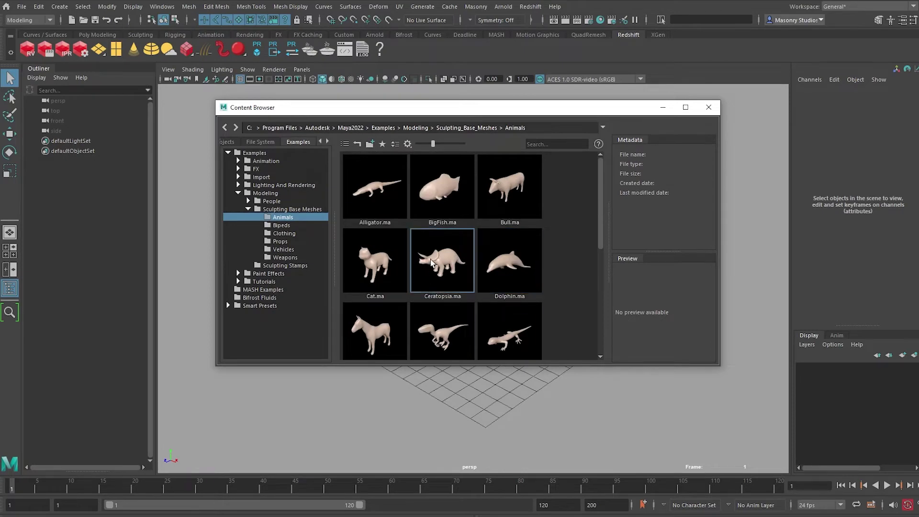
pyautogui.doubleClick(444, 267)
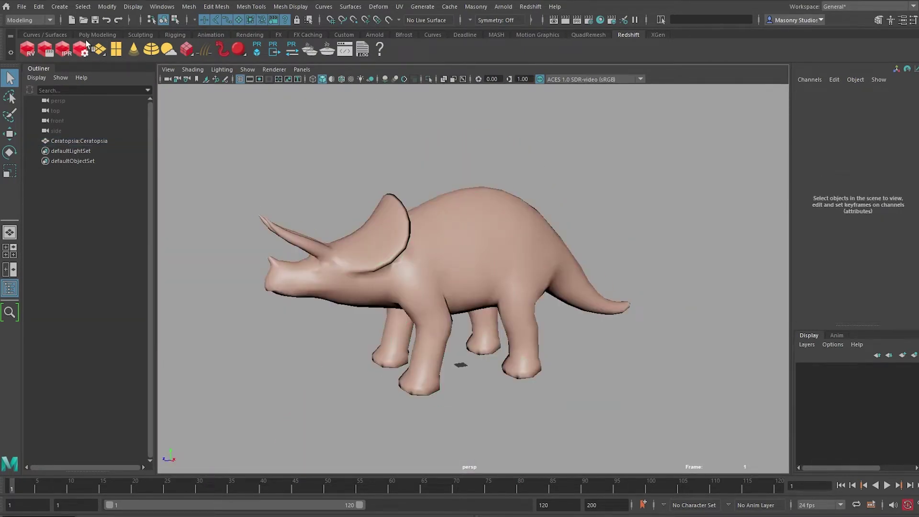
# Step: Create a Redshift dome light and set its X, Y and Z scale to 50
pyautogui.click(153, 50)
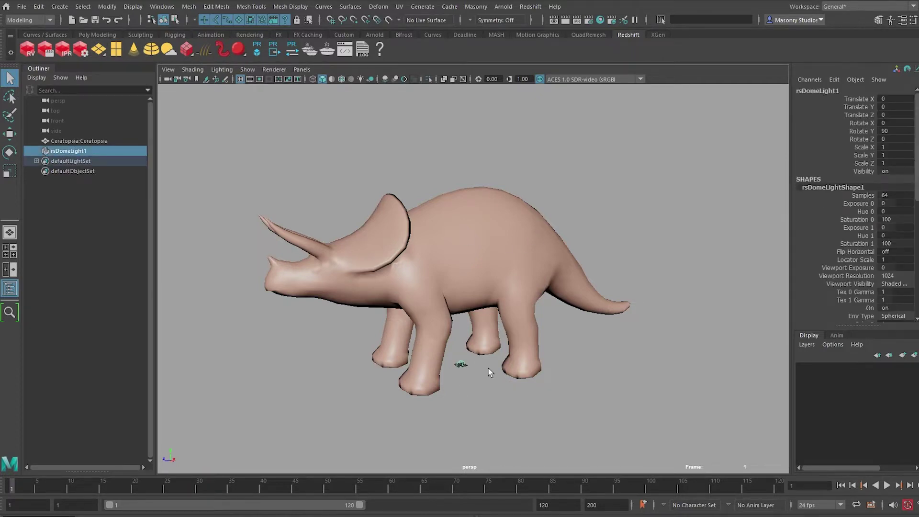
pyautogui.moveTo(894, 147); pyautogui.dragTo(769, 162)
pyautogui.write('50')
pyautogui.press('Return')
# Step: Show the dome light's attributes and browse for its texture file in the HDRIHaven folder
pyautogui.hotkey('ctrl', 'a')
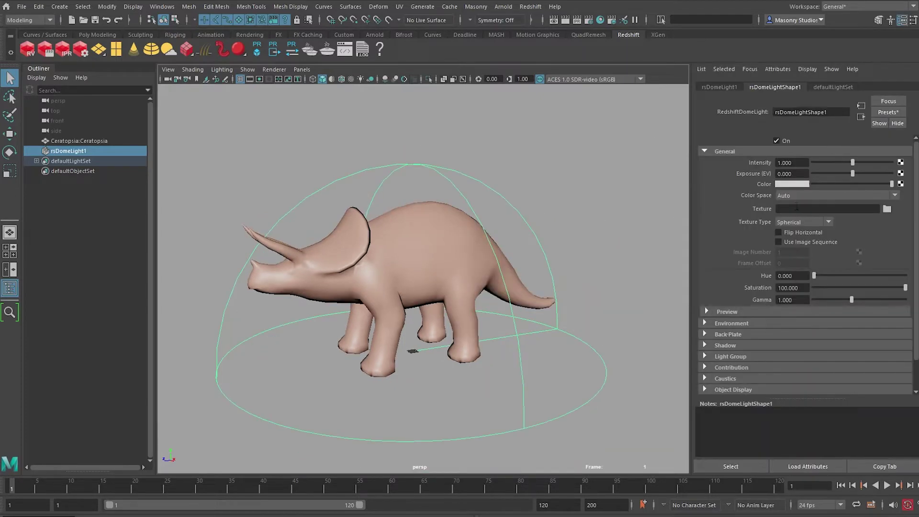
pyautogui.click(868, 210)
pyautogui.click(887, 209)
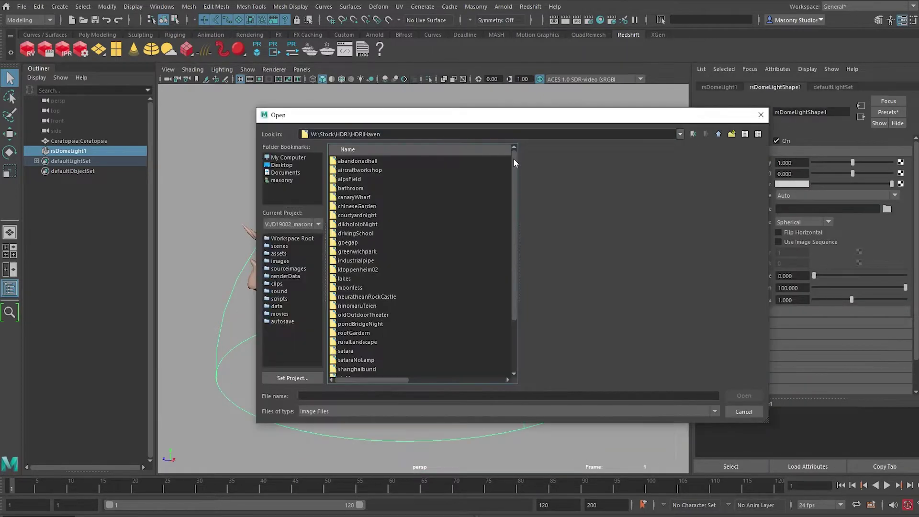
pyautogui.scroll(3, 507, 232)
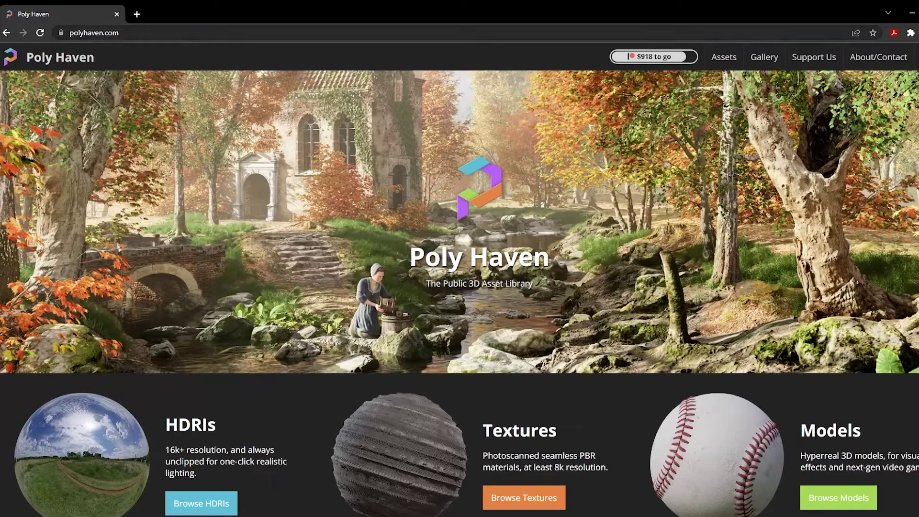
# Step: Switch to the Poly Haven website in the browser and open the Lago d'Isola HDRI from the HDRIs collection
pyautogui.click(94, 33)
pyautogui.moveTo(724, 57)
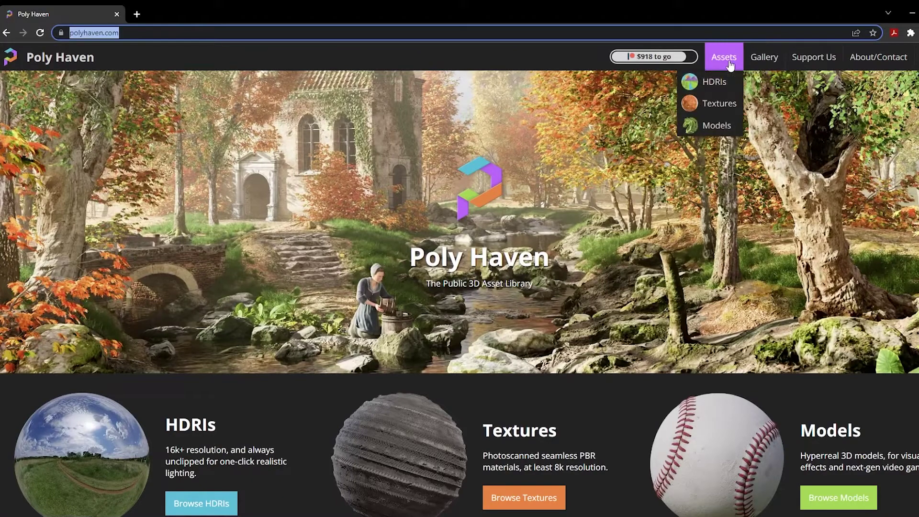
pyautogui.click(725, 83)
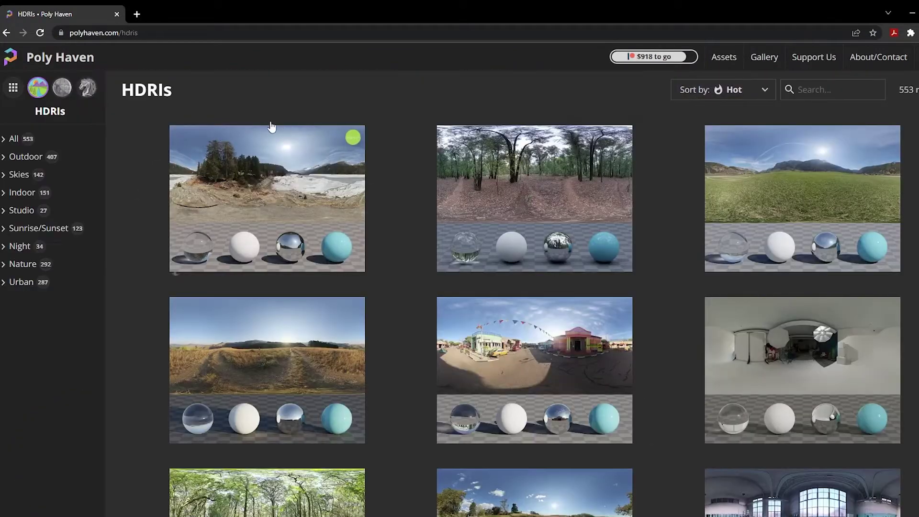
pyautogui.click(251, 168)
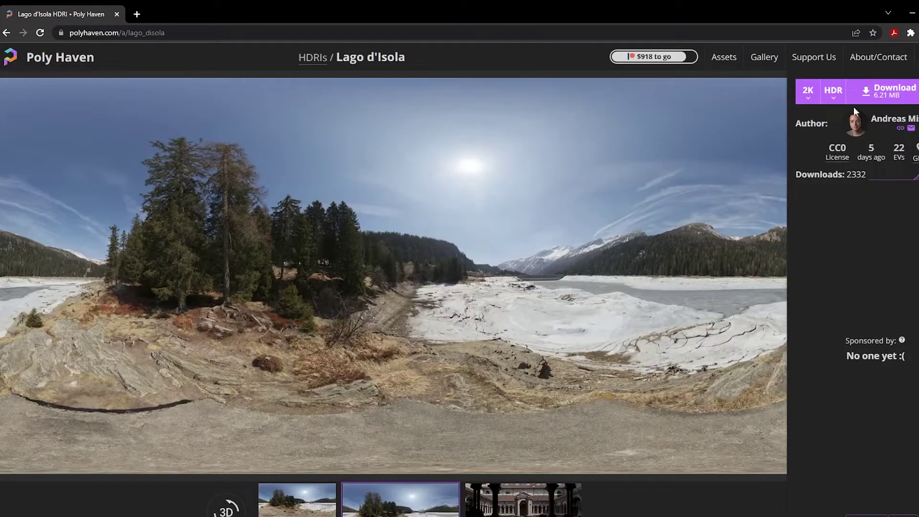
# Step: Try the 1K download resolution for the Lago d'Isola HDRI and choose 2K
pyautogui.click(808, 92)
pyautogui.click(810, 114)
pyautogui.click(810, 95)
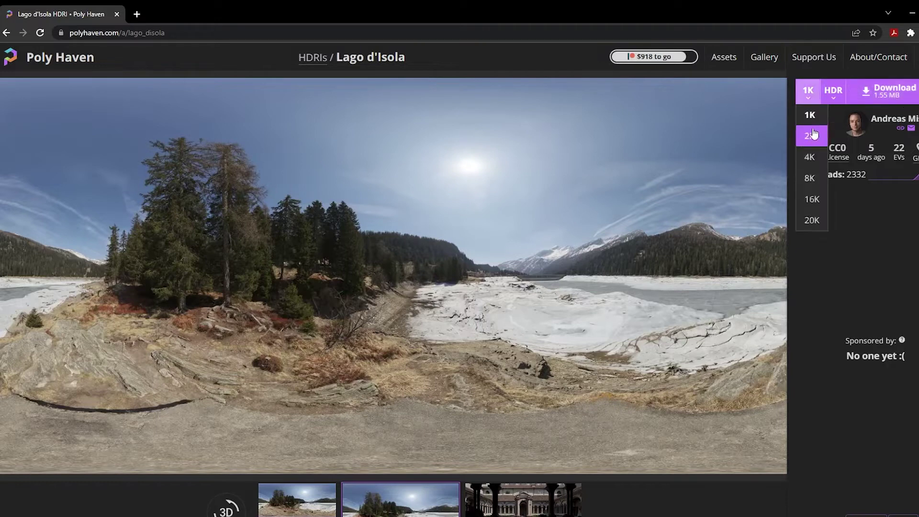
pyautogui.click(813, 135)
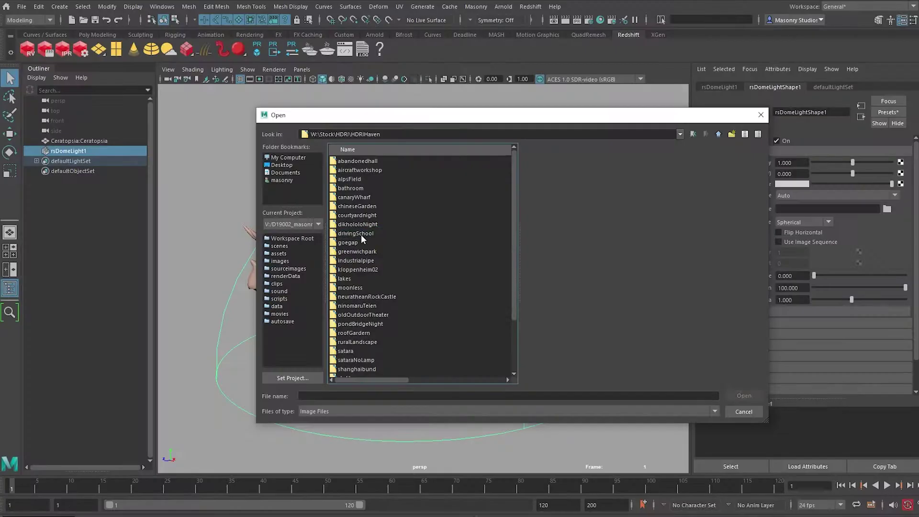
# Step: Back in Maya, load driving_school_1k.hdr from the drivingSchool folder as the dome light's texture
pyautogui.doubleClick(360, 237)
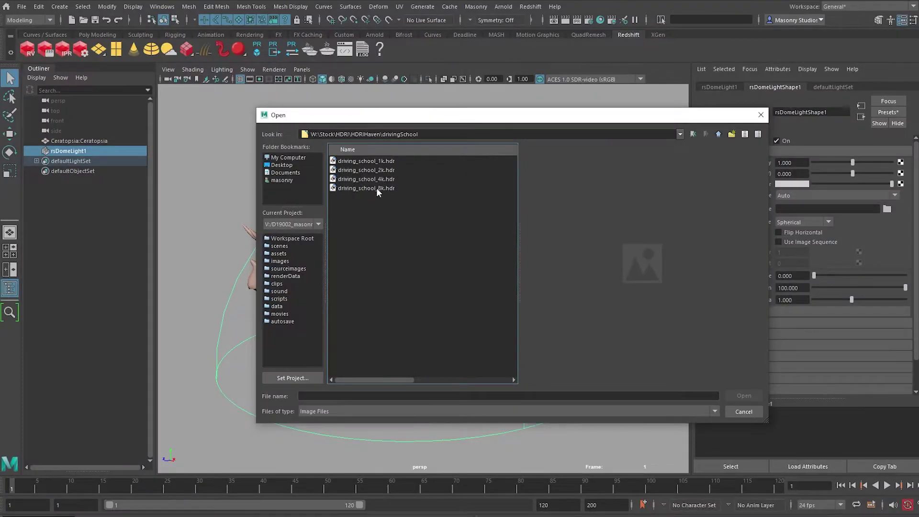
pyautogui.doubleClick(384, 160)
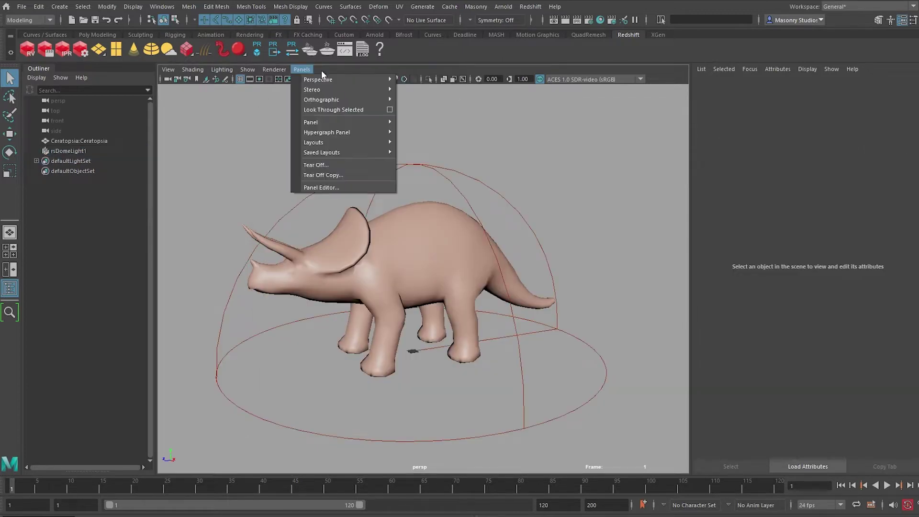
# Step: Create a new camera and rename it render_CAM
pyautogui.click(326, 71)
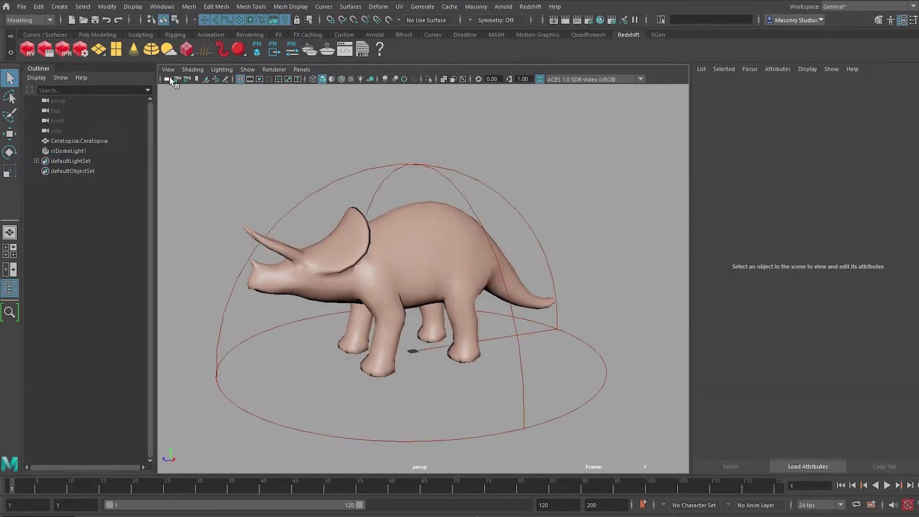
pyautogui.click(62, 7)
pyautogui.moveTo(116, 73)
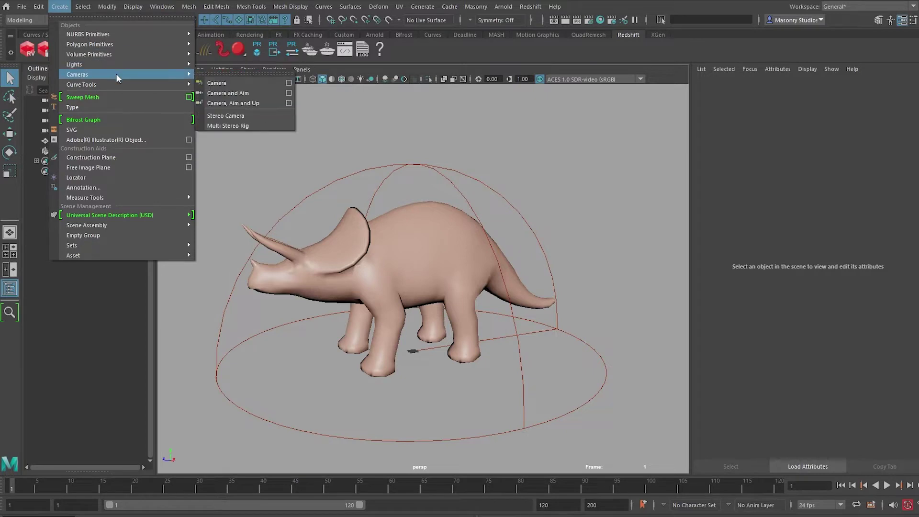
pyautogui.click(235, 84)
pyautogui.doubleClick(72, 161)
pyautogui.write('ren')
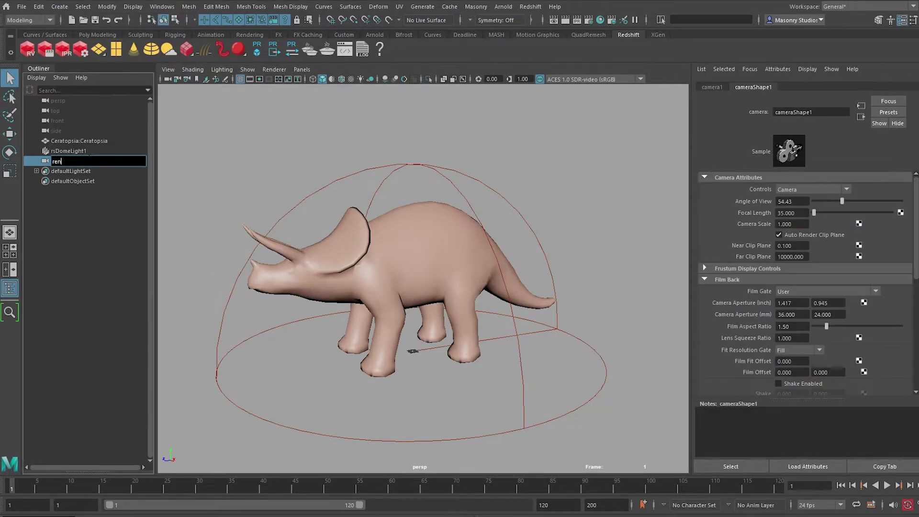
pyautogui.write('der_CAM')
pyautogui.press('Return')
# Step: Open the Redshift Render View and move its window aside to uncover the viewport
pyautogui.click(526, 8)
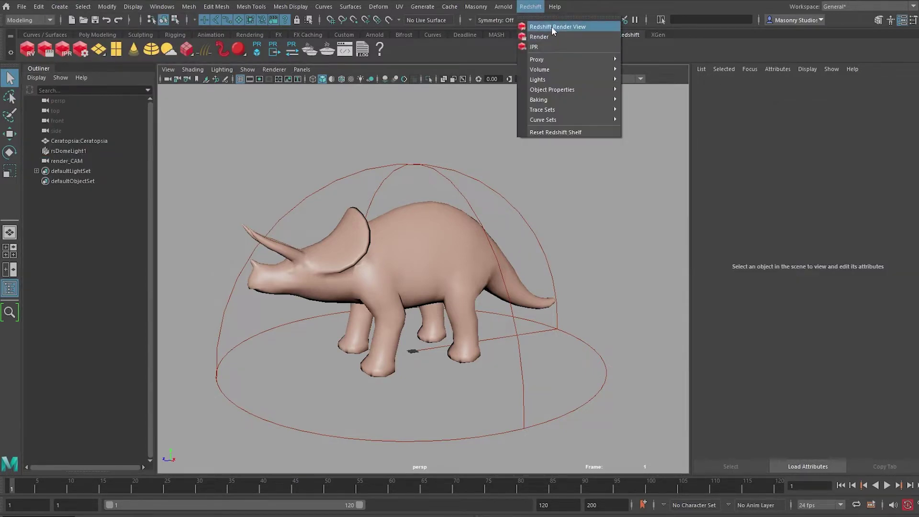
pyautogui.click(552, 25)
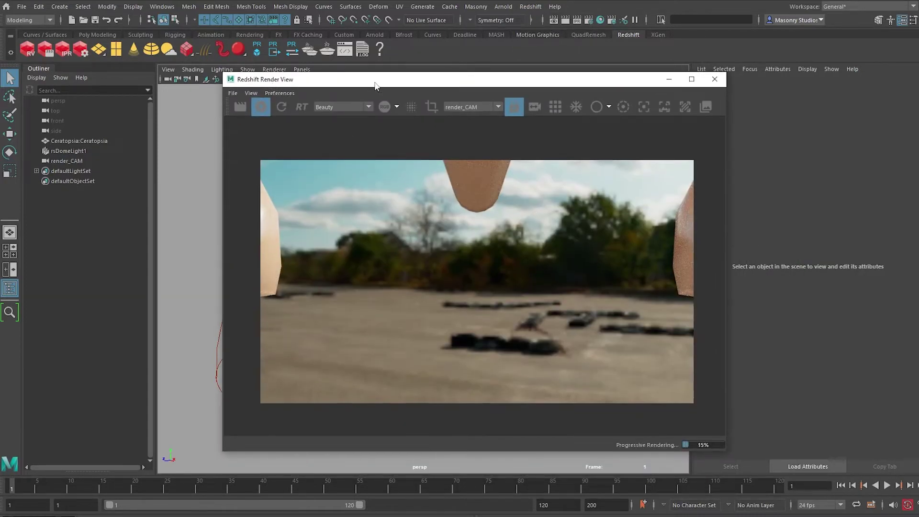
pyautogui.moveTo(375, 83); pyautogui.dragTo(587, 103)
# Step: Look through render_CAM and frame the whole Ceratopsia model from a front three-quarter angle
pyautogui.click(300, 70)
pyautogui.moveTo(367, 81)
pyautogui.click(415, 92)
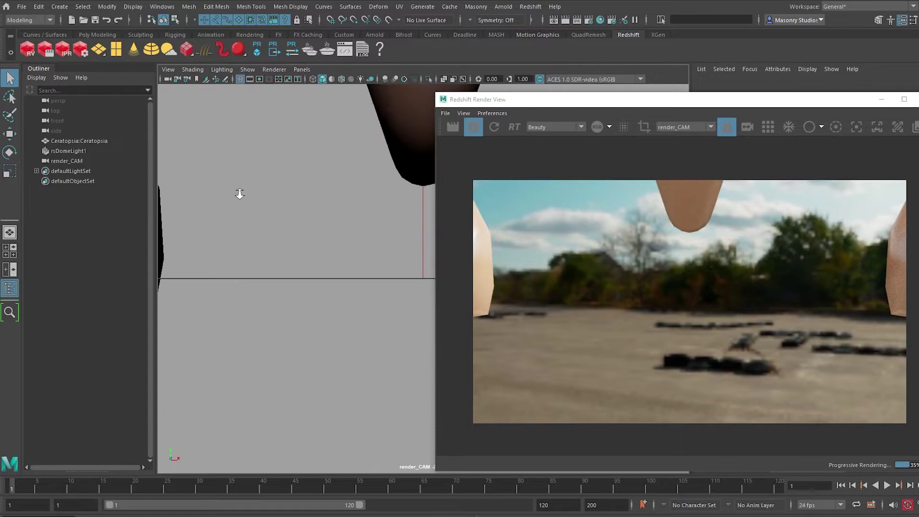
pyautogui.click(389, 107)
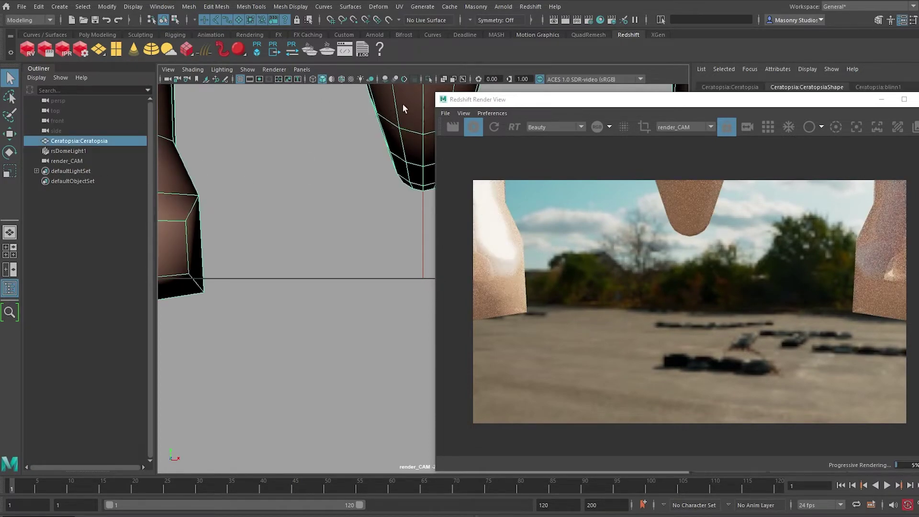
pyautogui.press('f')
pyautogui.keyDown('alt'); pyautogui.moveTo(357, 159); pyautogui.dragTo(351, 235); pyautogui.keyUp('alt')
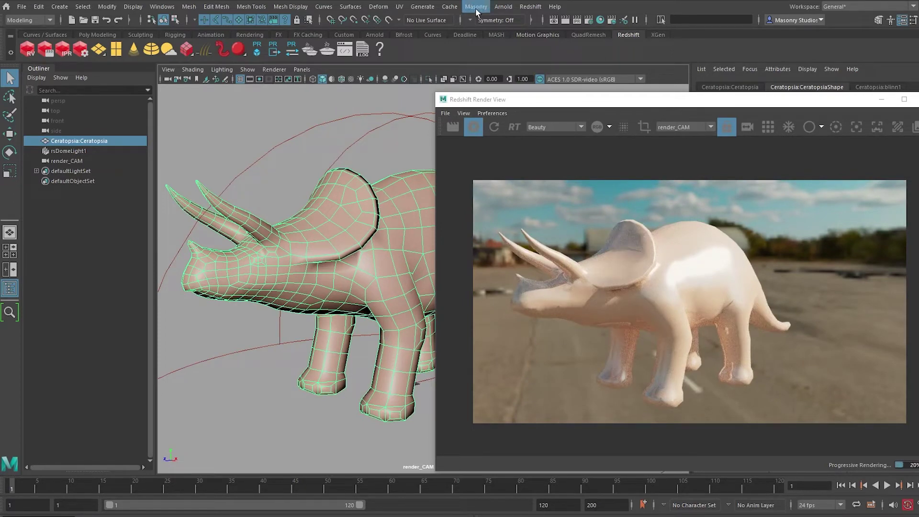
# Step: Create a Redshift mesh parameters node for the selected Ceratopsia and zoom in on its rendered body
pyautogui.click(528, 7)
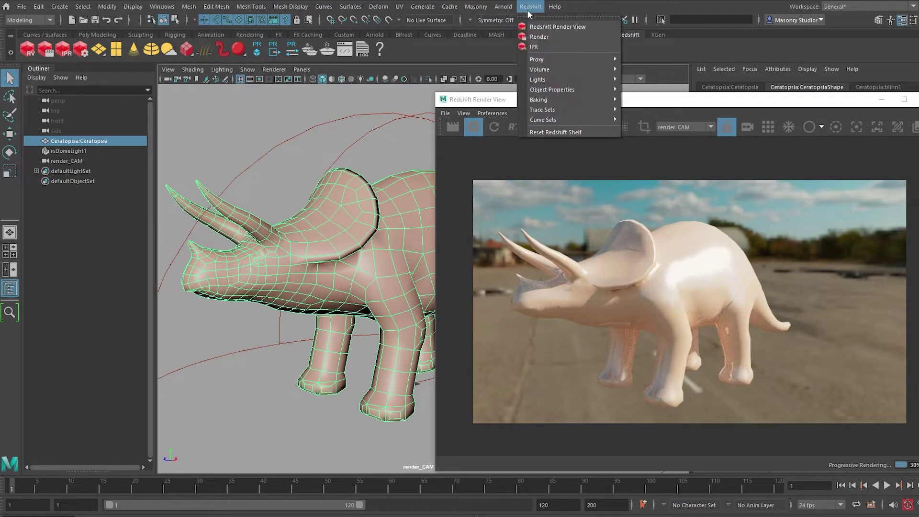
pyautogui.moveTo(570, 90)
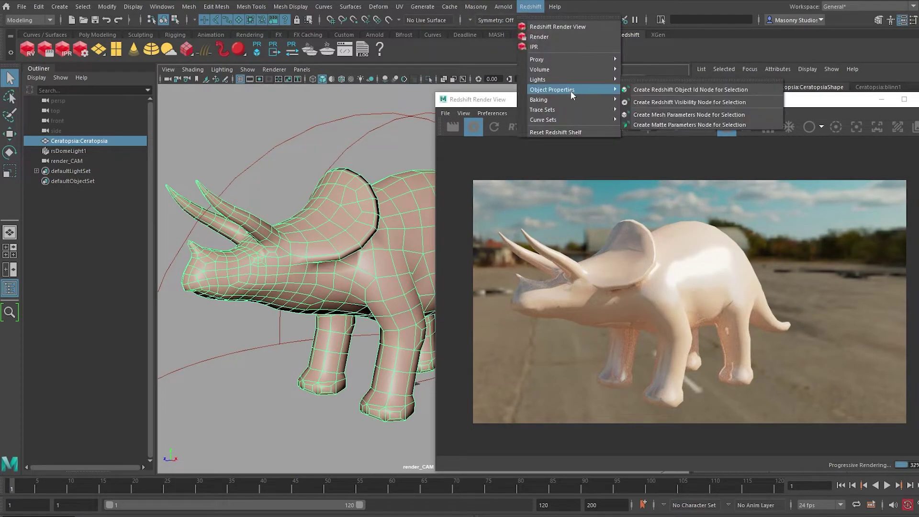
pyautogui.click(688, 114)
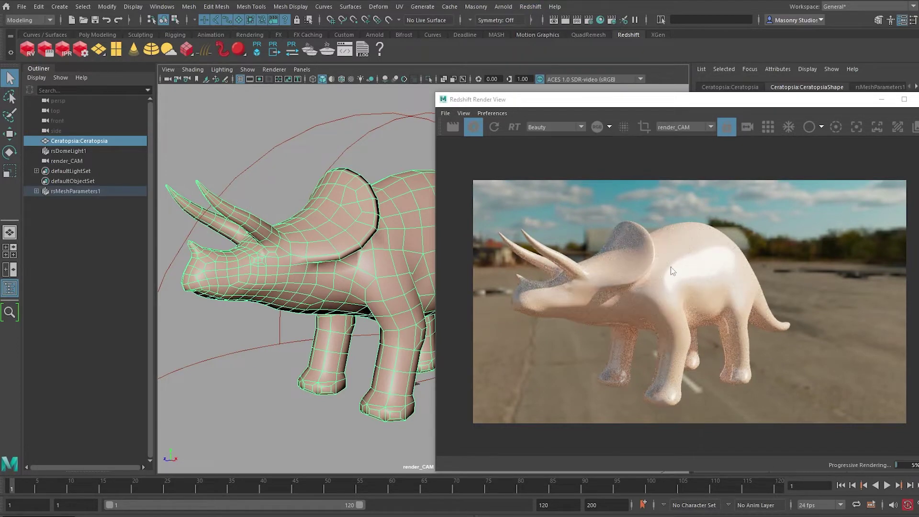
pyautogui.scroll(3, 671, 266)
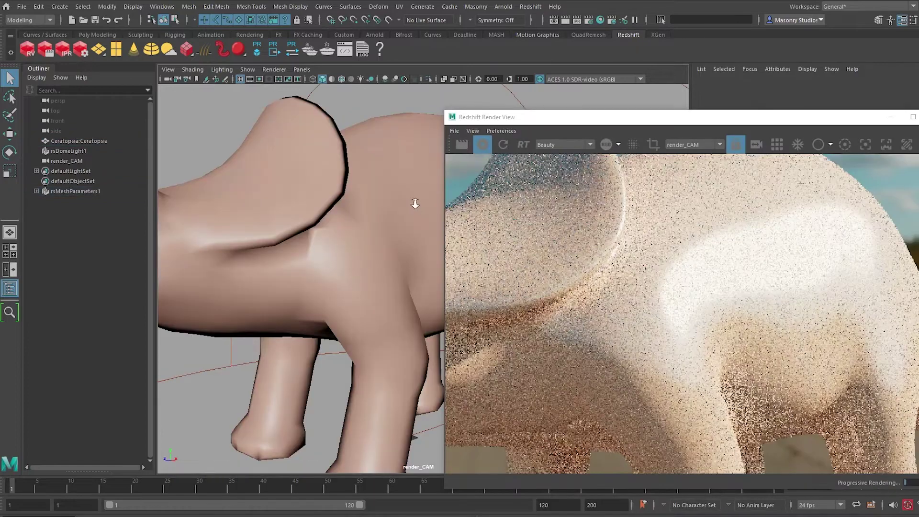
# Step: Assign a new RedshiftMaterial to the Ceratopsia model and move the render window clear of the attributes
pyautogui.scroll(-3, 414, 203)
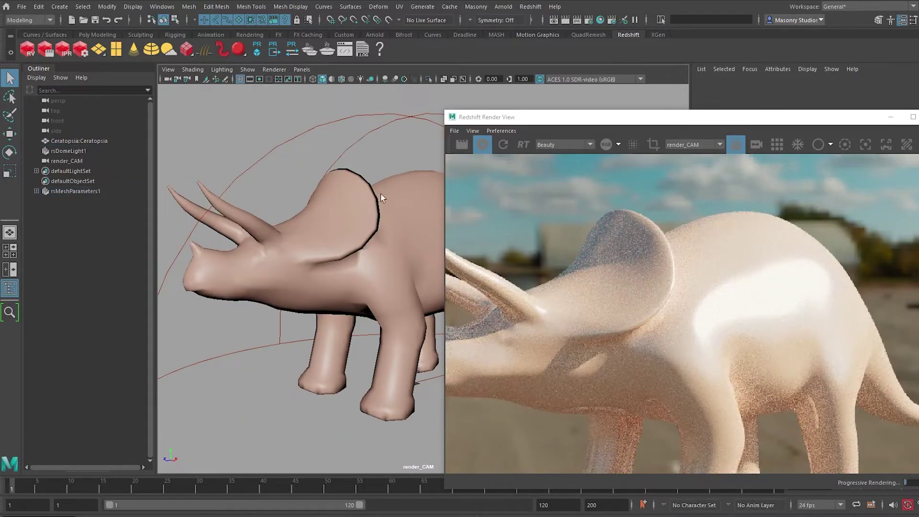
pyautogui.click(380, 193)
pyautogui.moveTo(386, 201); pyautogui.dragTo(383, 459, button='right')
pyautogui.click(351, 265)
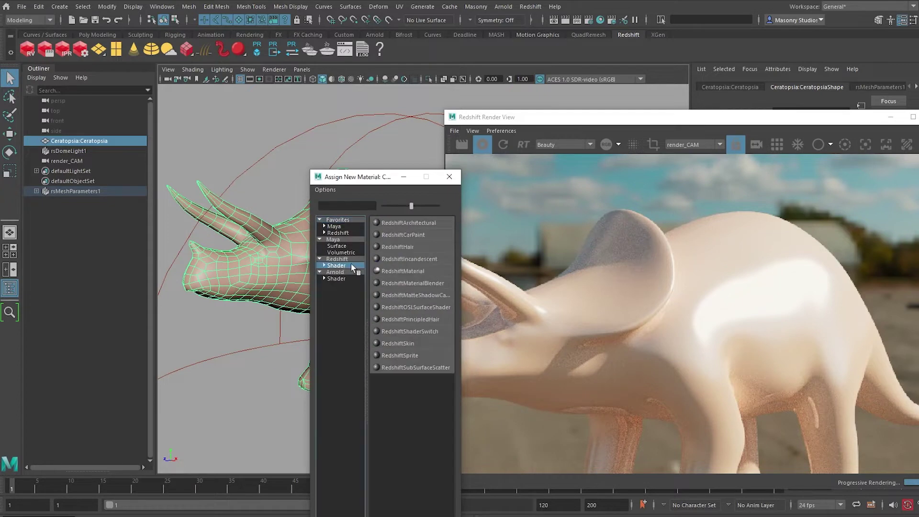
pyautogui.click(401, 272)
pyautogui.moveTo(570, 119); pyautogui.dragTo(531, 99)
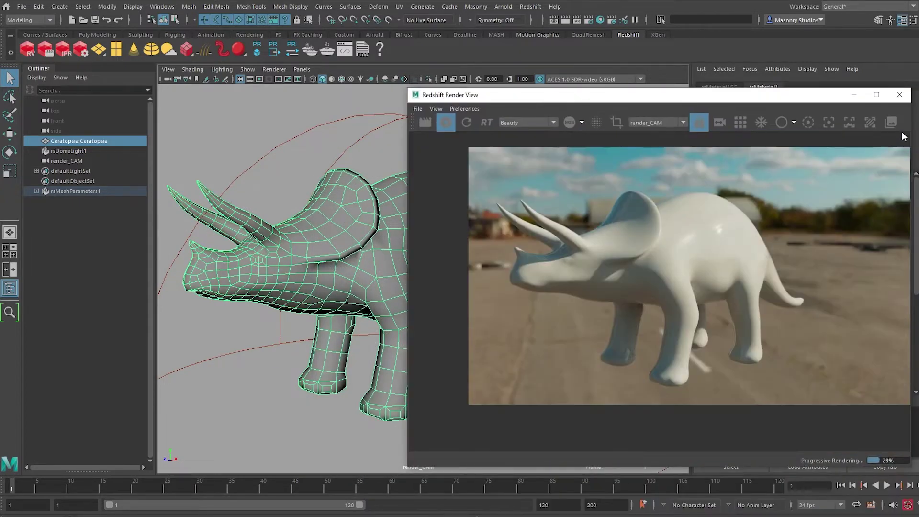
# Step: Fit the render preview to its window, set its render scale to 50%, and reframe the Ceratopsia from slightly farther away
pyautogui.click(908, 123)
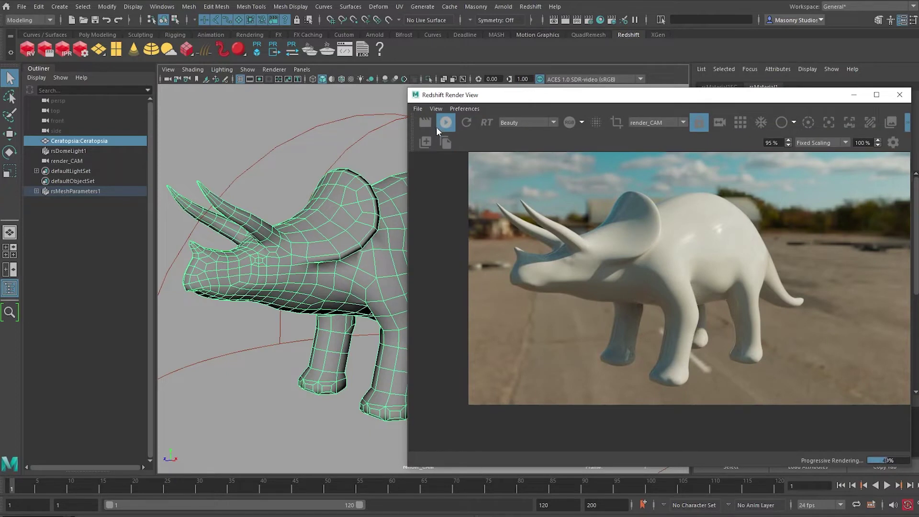
pyautogui.click(823, 142)
pyautogui.click(821, 156)
pyautogui.click(908, 124)
pyautogui.moveTo(872, 143); pyautogui.dragTo(840, 148)
pyautogui.write('50')
pyautogui.press('Return')
pyautogui.press('f')
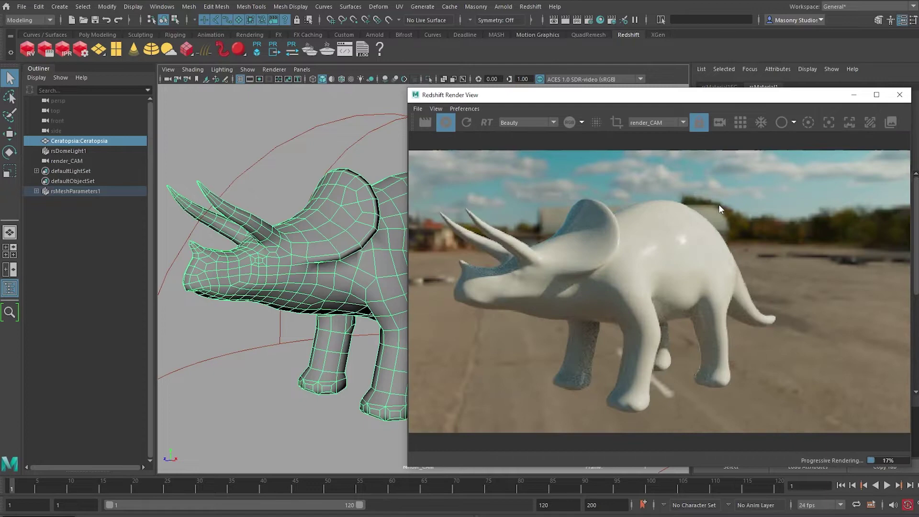
pyautogui.keyDown('alt'); pyautogui.moveTo(337, 178); pyautogui.dragTo(371, 216); pyautogui.keyUp('alt')
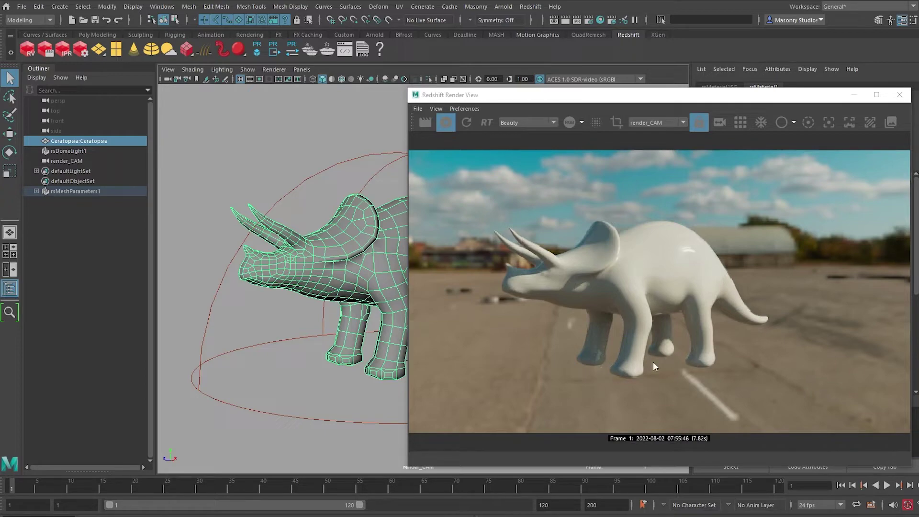
# Step: Create a polygon plane under the Ceratopsia and scale it up into a large ground surface
pyautogui.click(259, 139)
pyautogui.keyDown('shift'); pyautogui.moveTo(259, 139); pyautogui.dragTo(298, 211, button='right'); pyautogui.keyUp('shift')
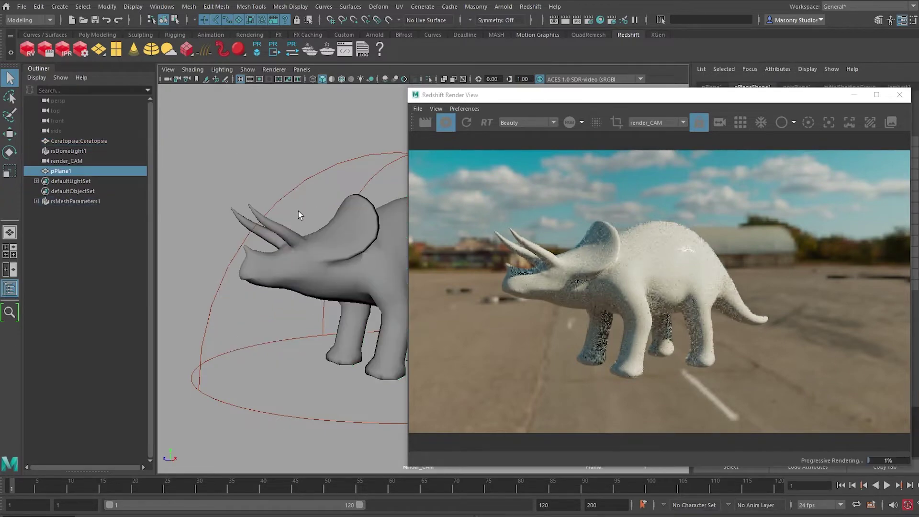
pyautogui.press('r')
pyautogui.moveTo(298, 211); pyautogui.dragTo(360, 298, button='middle')
pyautogui.moveTo(218, 330); pyautogui.dragTo(630, 321, button='middle')
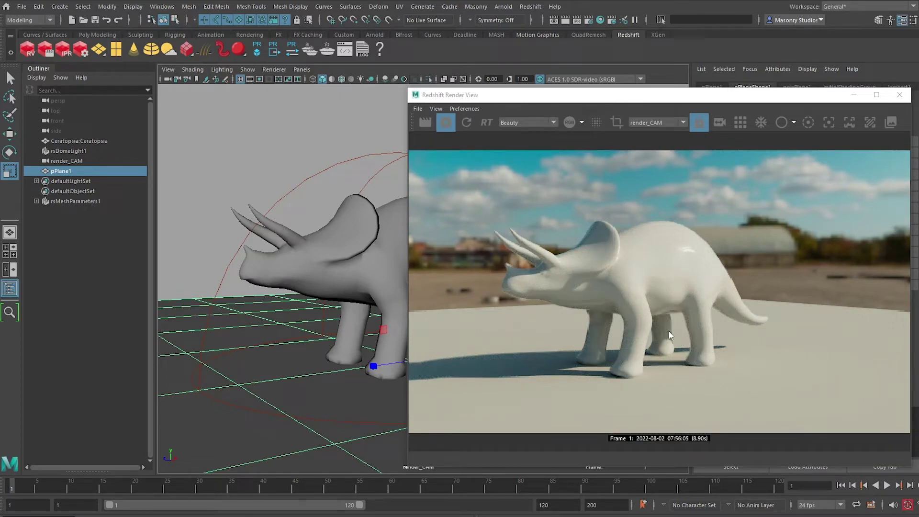
# Step: Assign a new Redshift matte shadow catcher material to the ground plane
pyautogui.rightClick(298, 315)
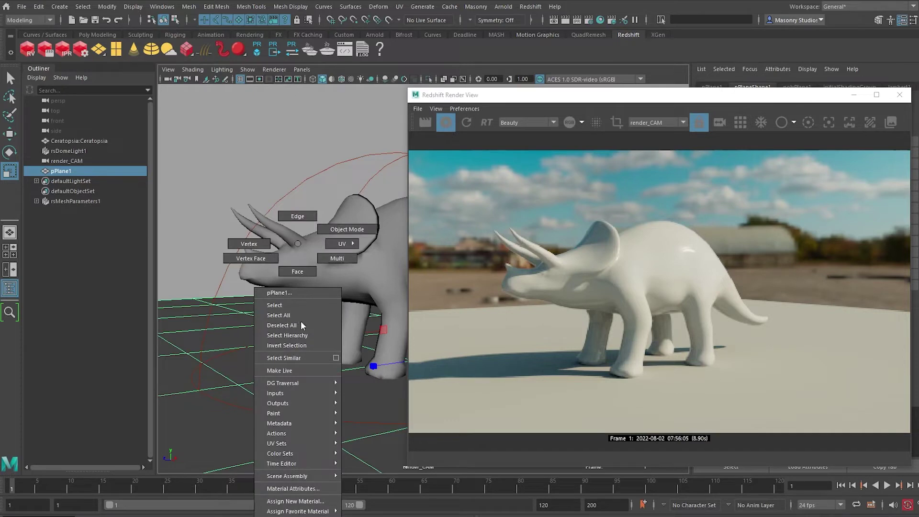
pyautogui.click(296, 501)
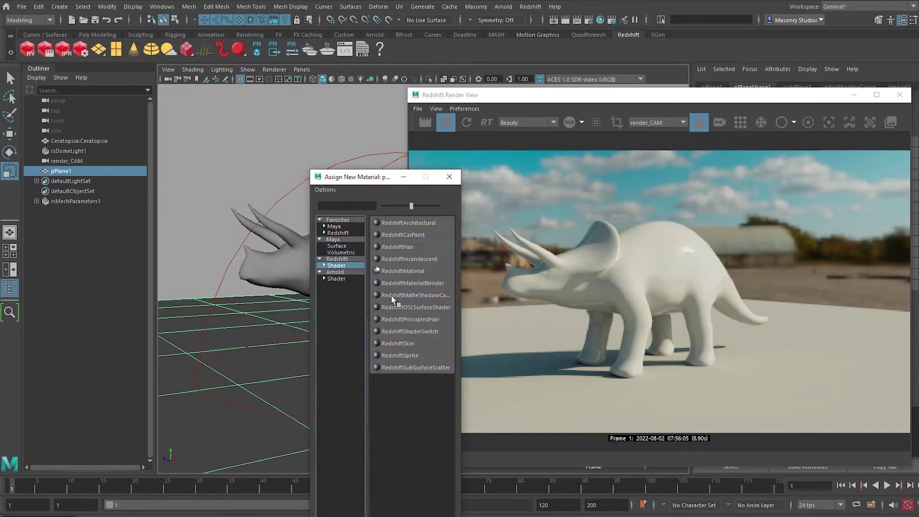
pyautogui.click(423, 295)
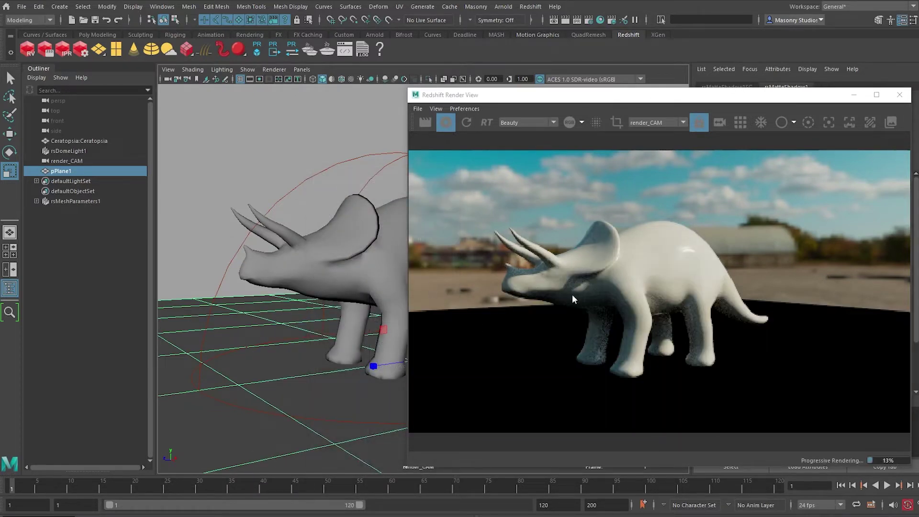
# Step: Check the render's Alpha channel, and return the display to RGB
pyautogui.click(570, 121)
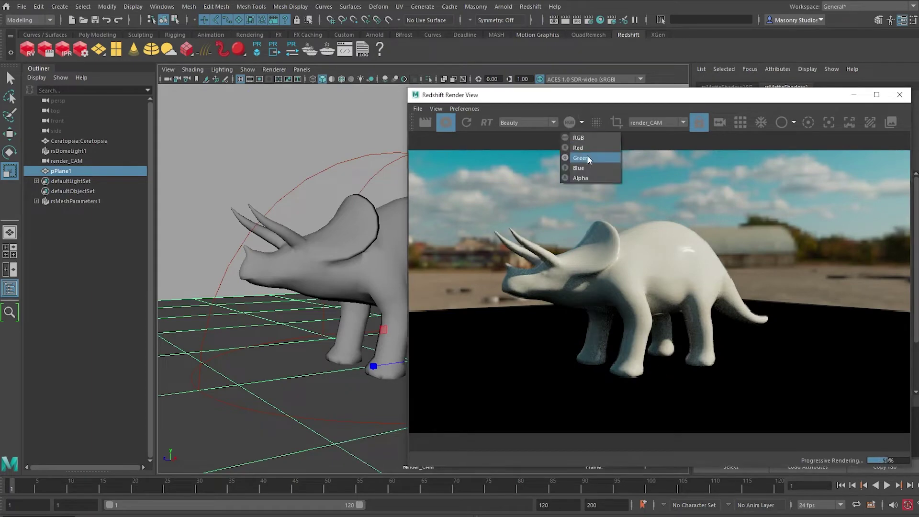
pyautogui.click(580, 178)
pyautogui.click(583, 122)
pyautogui.click(581, 138)
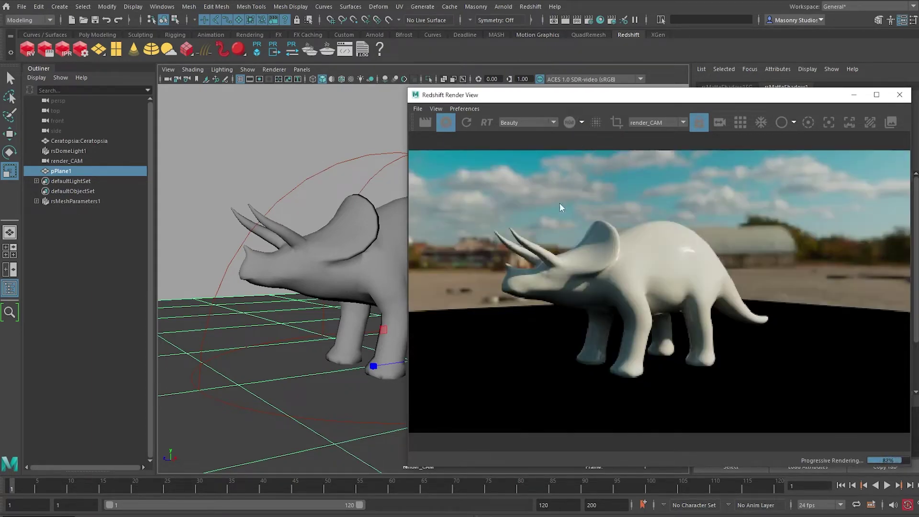
# Step: Enable Background Is Environment on the ground plane's shadow catcher material
pyautogui.moveTo(685, 95); pyautogui.dragTo(357, 104)
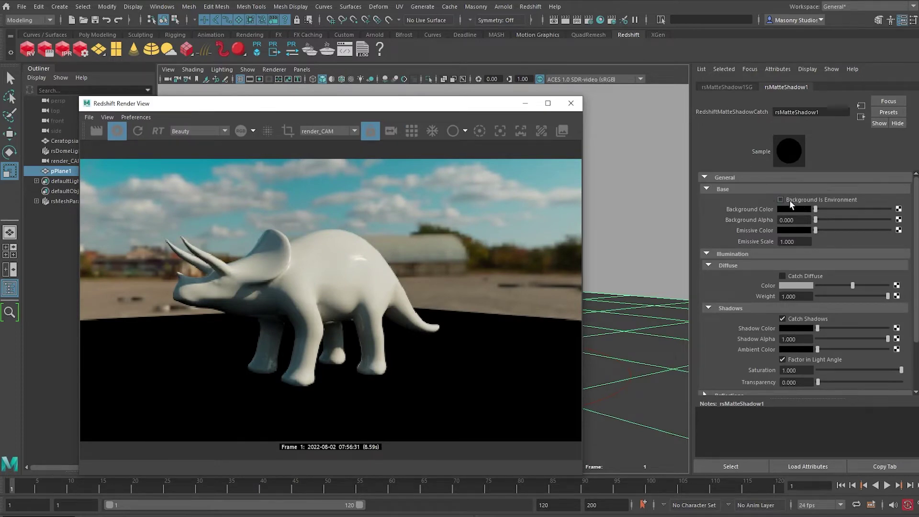
pyautogui.click(846, 199)
pyautogui.moveTo(270, 109); pyautogui.dragTo(578, 79)
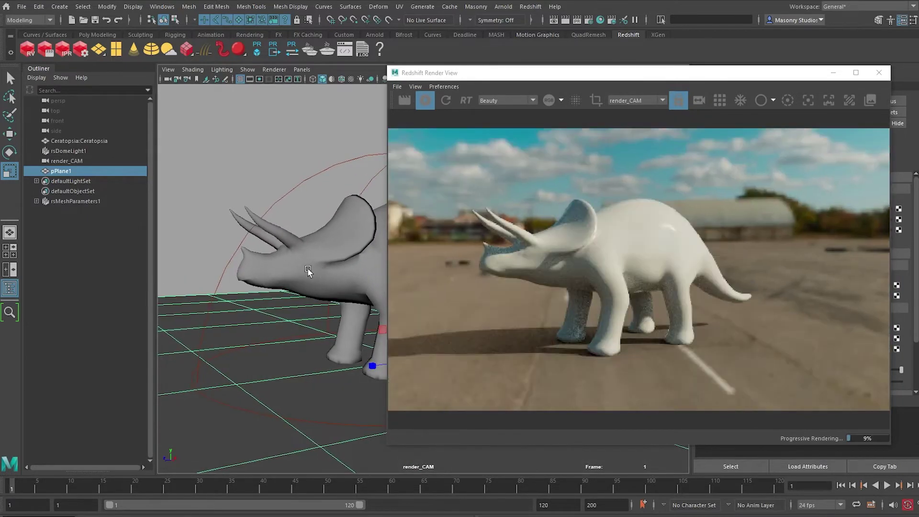
# Step: Point the dome light's texture path to the higher-resolution driving_school_8k.hdr file
pyautogui.click(304, 267)
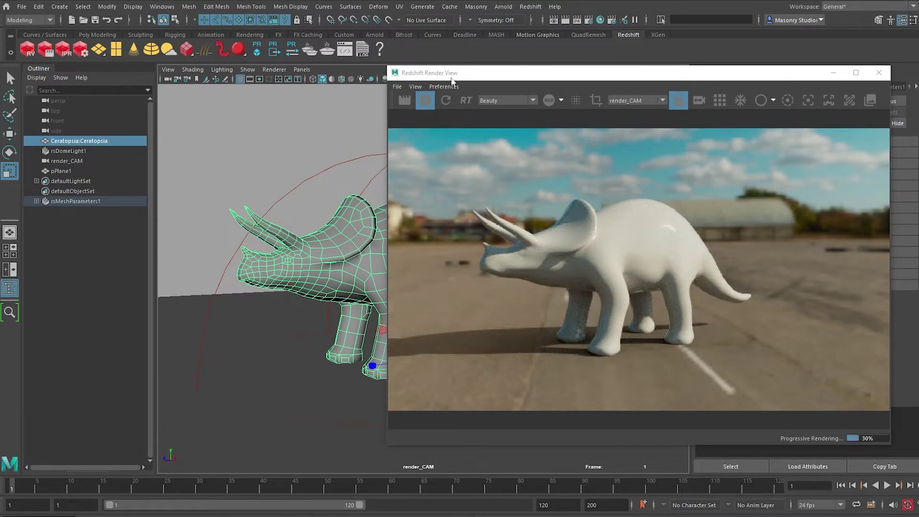
pyautogui.moveTo(452, 74); pyautogui.dragTo(236, 127)
pyautogui.click(72, 161)
pyautogui.click(113, 151)
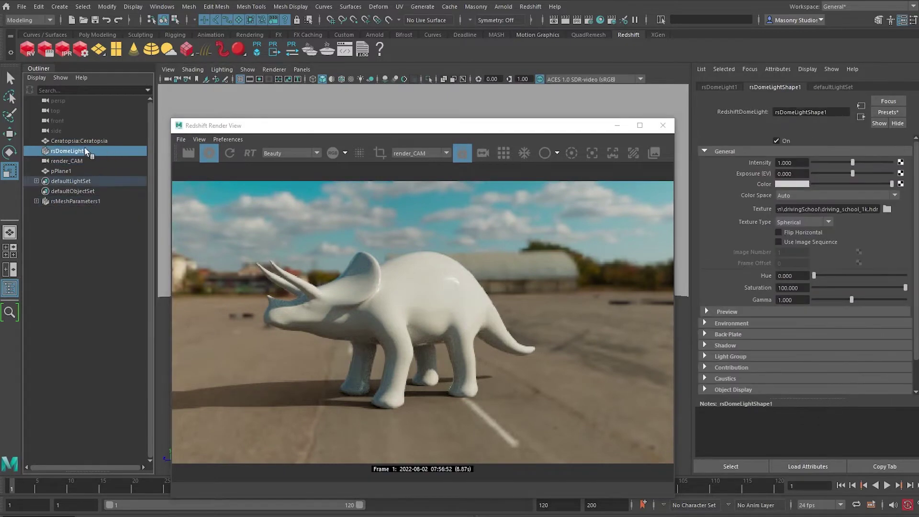
pyautogui.click(863, 209)
pyautogui.write('4')
pyautogui.press('Return')
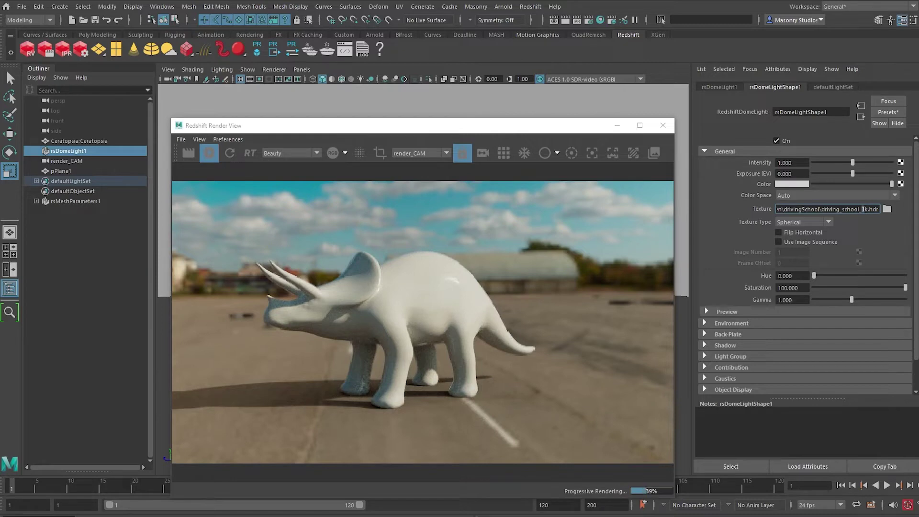
pyautogui.press('Return')
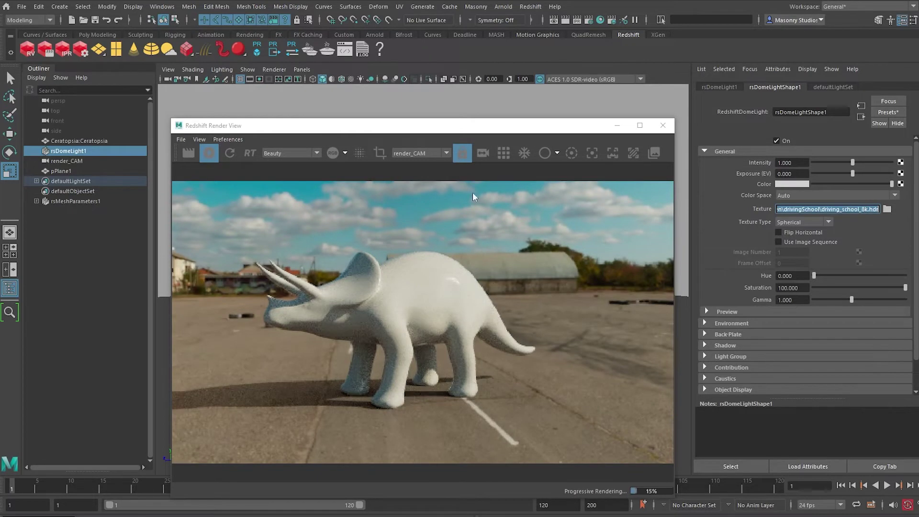
# Step: Set the reflection roughness of the Ceratopsia's Redshift material to 0.5
pyautogui.moveTo(471, 128); pyautogui.dragTo(424, 125)
pyautogui.click(437, 223)
pyautogui.click(915, 87)
pyautogui.click(884, 86)
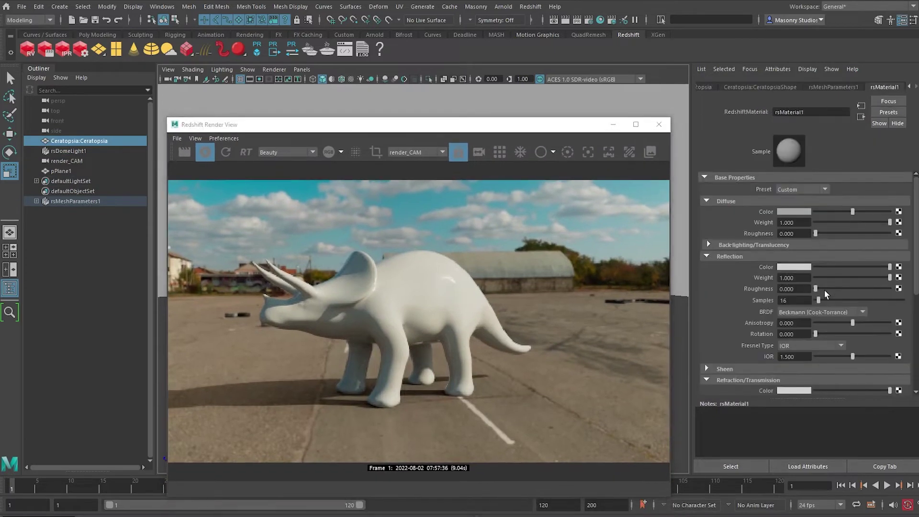
pyautogui.doubleClick(794, 288)
pyautogui.write('0.5')
pyautogui.press('Return')
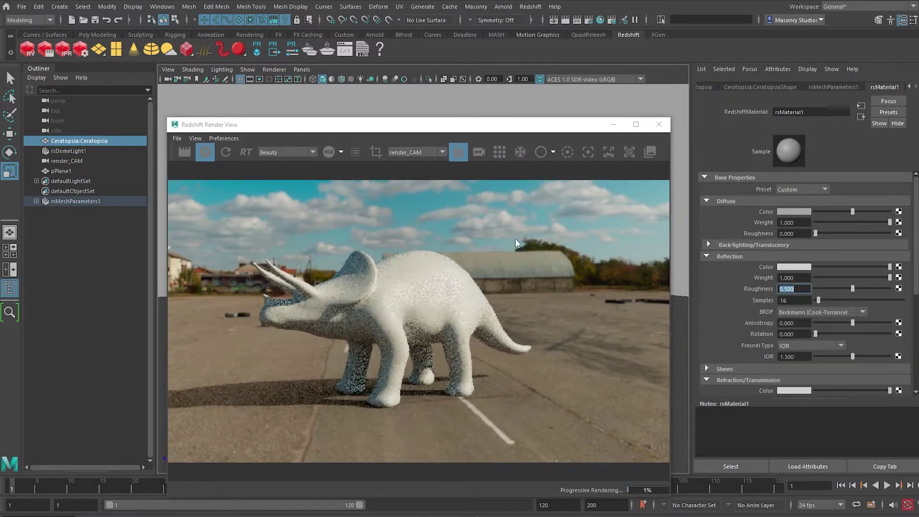
# Step: Change the diffuse color of the Ceratopsia's material to a muted orange-brown
pyautogui.click(795, 267)
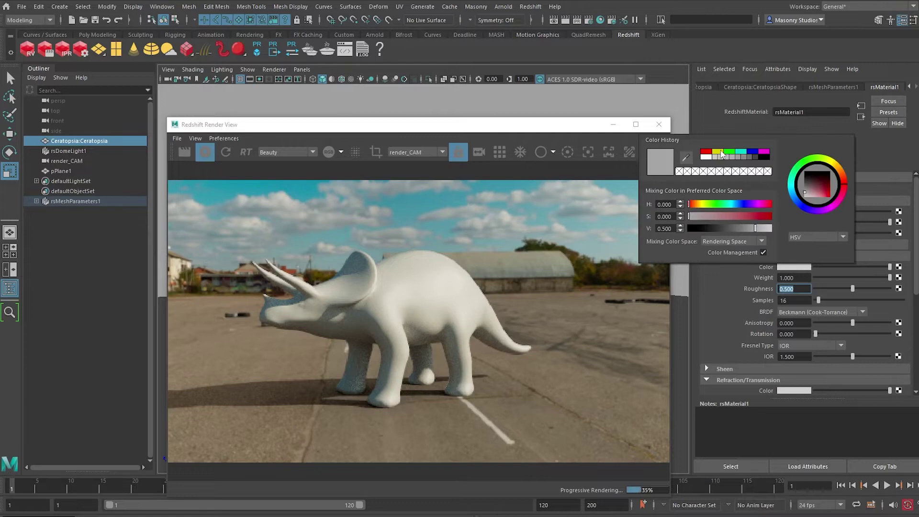
pyautogui.click(841, 172)
pyautogui.moveTo(819, 194); pyautogui.dragTo(820, 190)
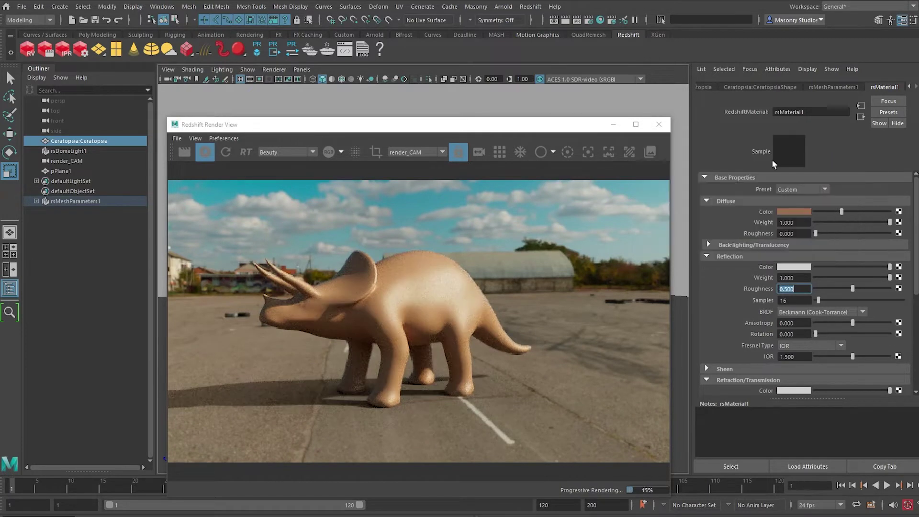
pyautogui.scroll(-5, 742, 305)
# Step: Open the Hypershade and graph the shading network of the Ceratopsia's material, including rsMaterial1 and its shading group
pyautogui.click(600, 19)
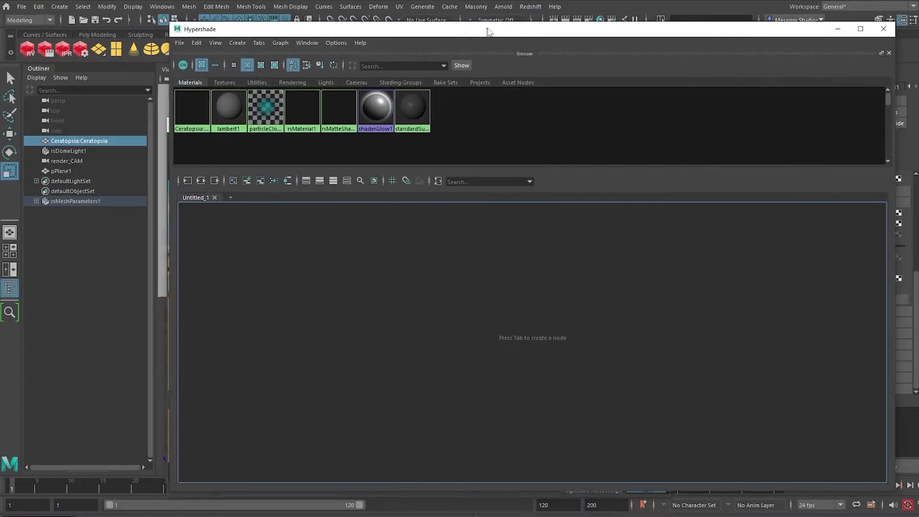
pyautogui.moveTo(487, 29); pyautogui.dragTo(490, 28)
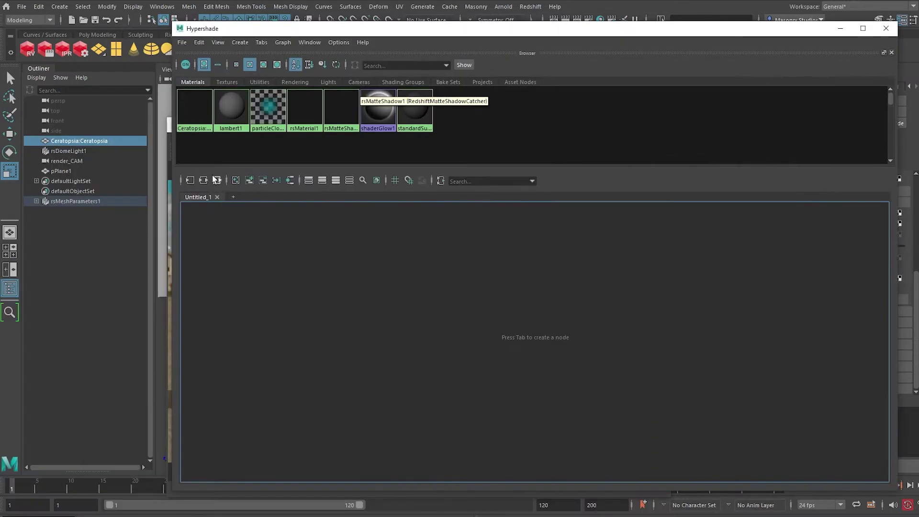
pyautogui.click(290, 181)
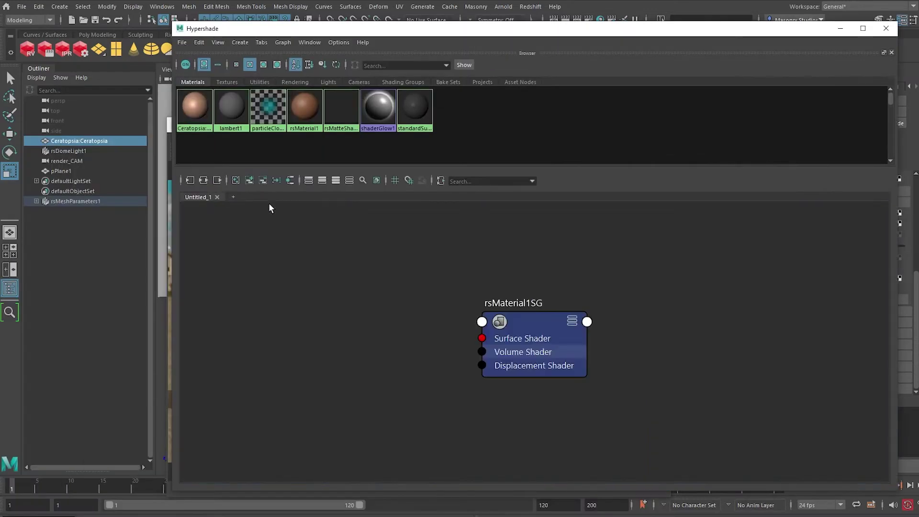
pyautogui.click(203, 181)
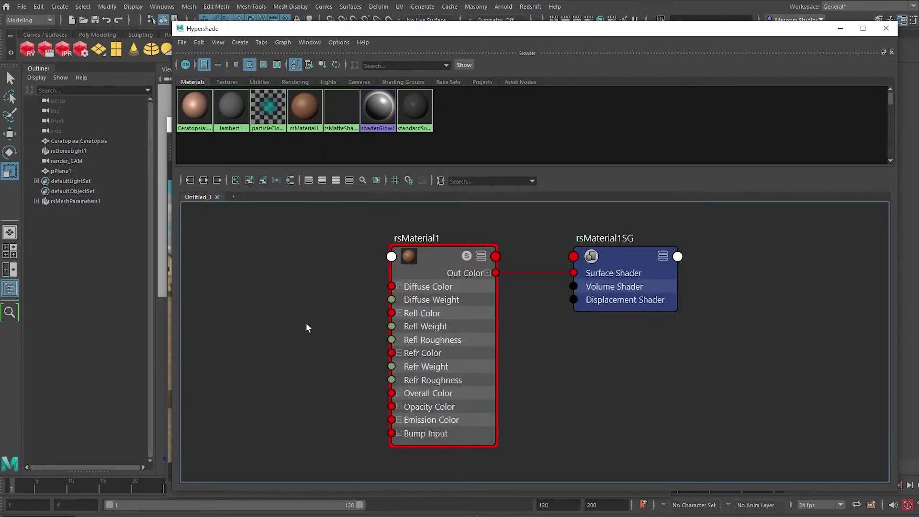
# Step: Add a Redshift Displacement node and connect its output to rsMaterial1SG's Displacement Shader, rearranging the nodes for clarity
pyautogui.press('Tab')
pyautogui.write('disp')
pyautogui.press('Down')
pyautogui.press('Return')
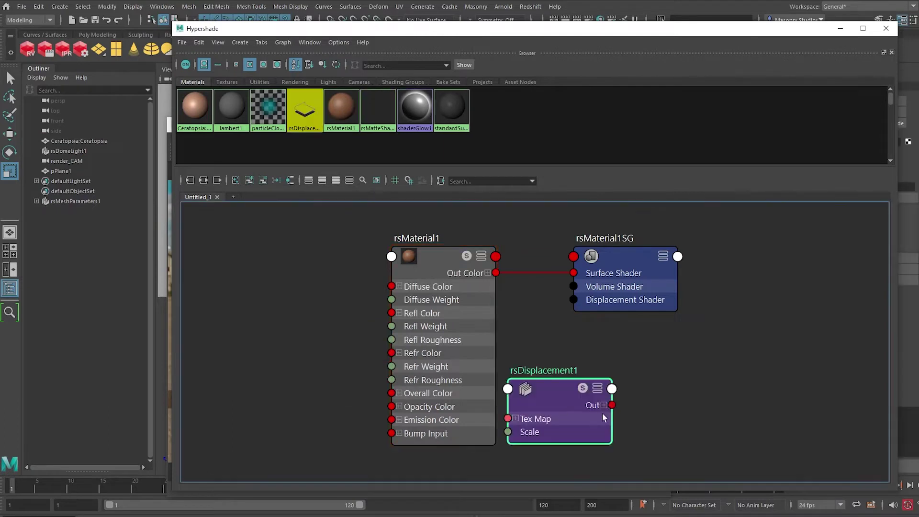
pyautogui.moveTo(612, 405); pyautogui.dragTo(573, 299)
pyautogui.moveTo(471, 335); pyautogui.dragTo(440, 258)
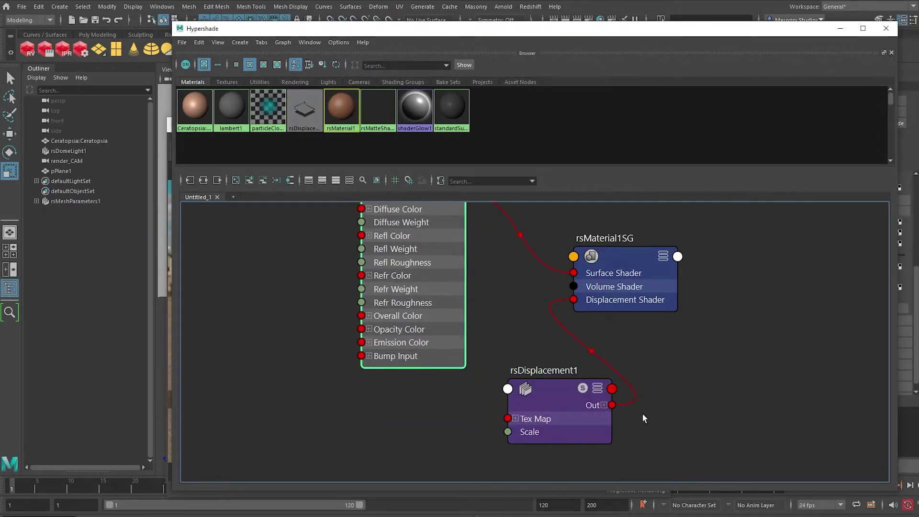
pyautogui.moveTo(581, 403); pyautogui.dragTo(465, 424)
# Step: Add a RedshiftMaxonNoise node, connect its Out Color to the displacement node's Tex Map, and close the Hypershade
pyautogui.keyDown('alt'); pyautogui.moveTo(310, 404); pyautogui.dragTo(341, 350, button='middle'); pyautogui.keyUp('alt')
pyautogui.click(297, 384)
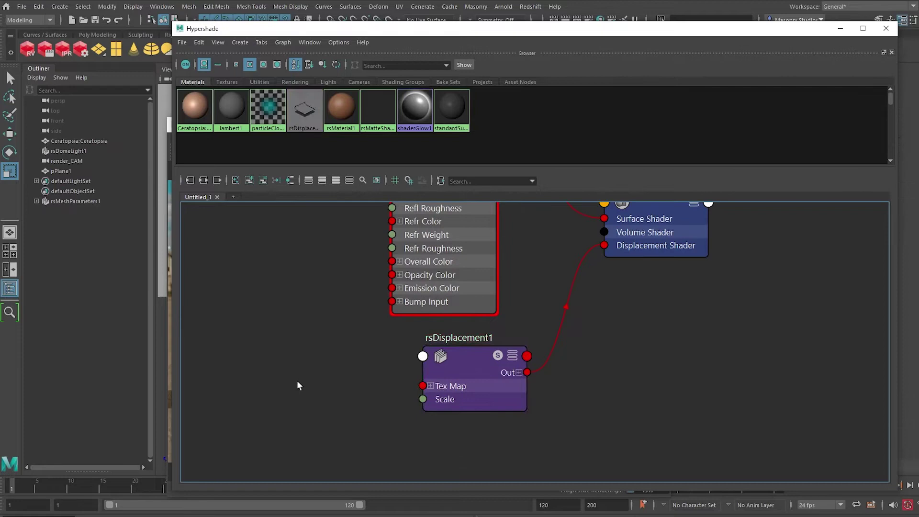
pyautogui.press('Tab')
pyautogui.write('max')
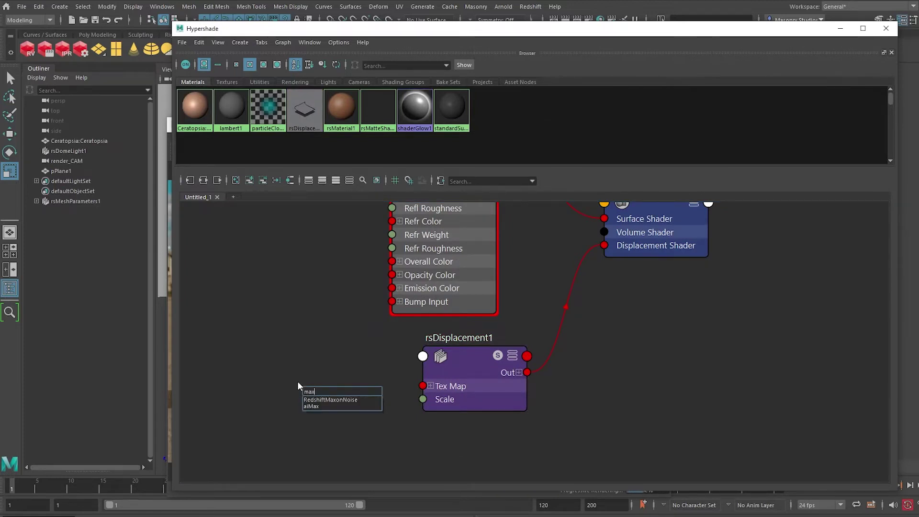
pyautogui.click(317, 400)
pyautogui.moveTo(324, 348); pyautogui.dragTo(341, 353)
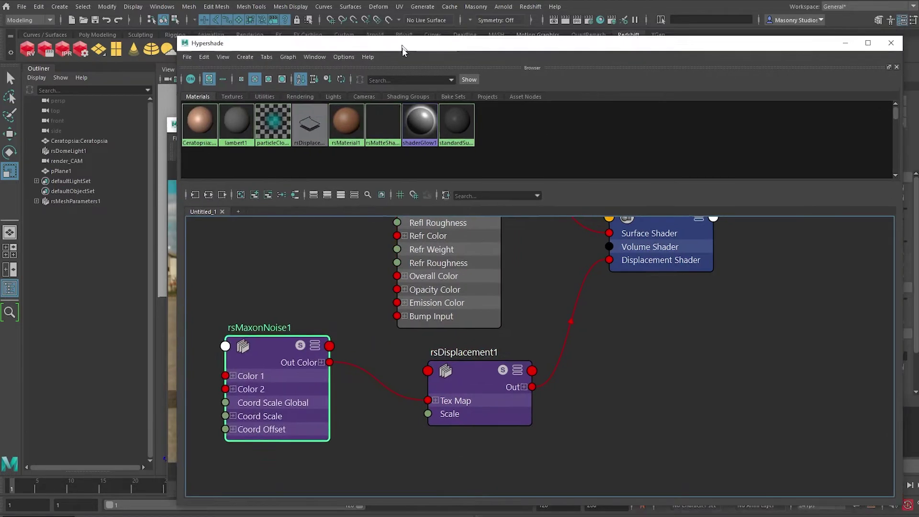
pyautogui.moveTo(402, 50); pyautogui.dragTo(374, 357)
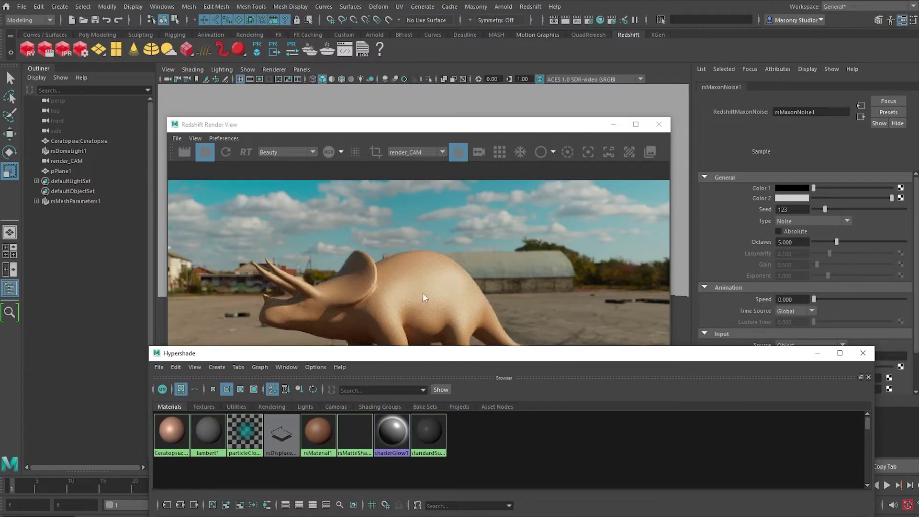
pyautogui.moveTo(570, 358); pyautogui.dragTo(453, 284)
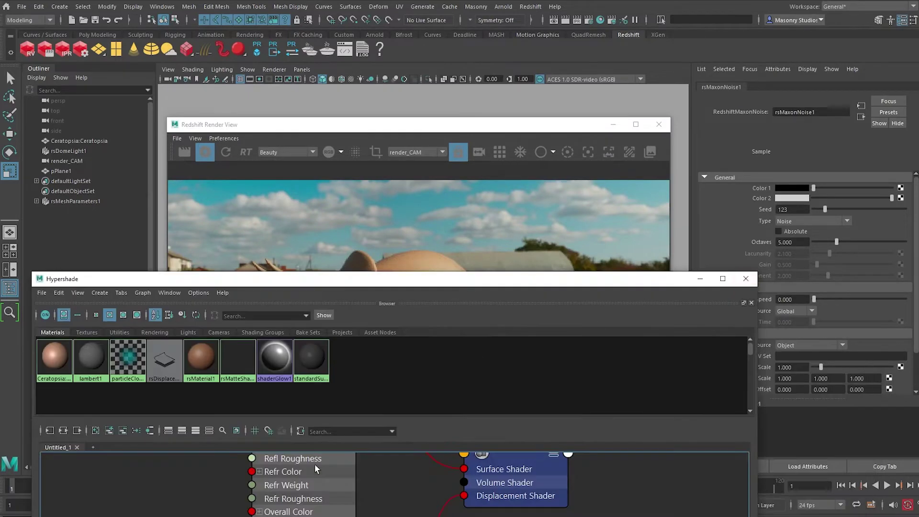
pyautogui.click(745, 279)
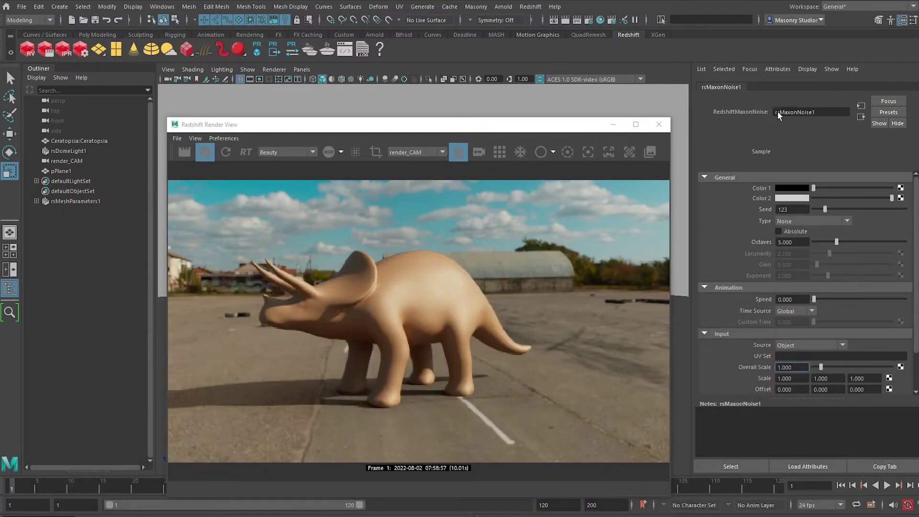
# Step: Set the Maxon noise's Overall Scale to 100
pyautogui.scroll(-3, 824, 326)
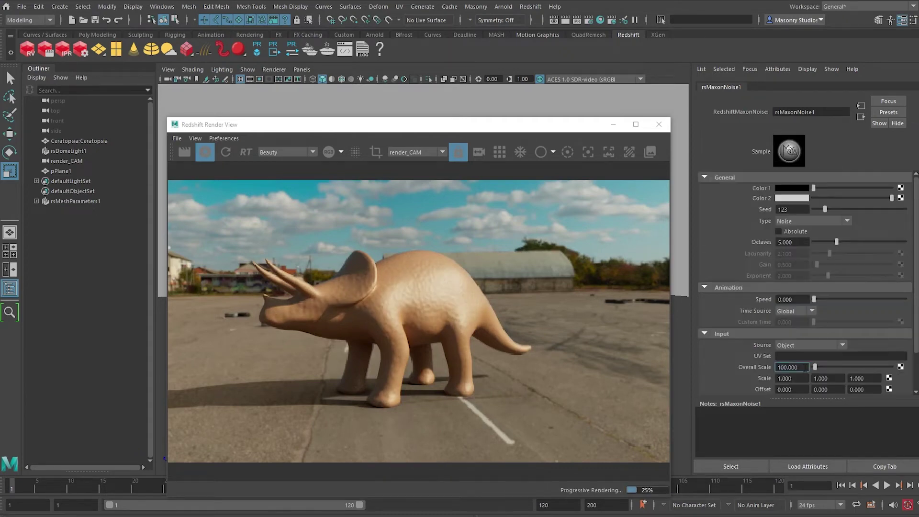
pyautogui.moveTo(801, 367); pyautogui.dragTo(762, 367)
# Step: Set the Maximum Displacement in the Ceratopsia's Redshift mesh parameters to 5
pyautogui.click(89, 142)
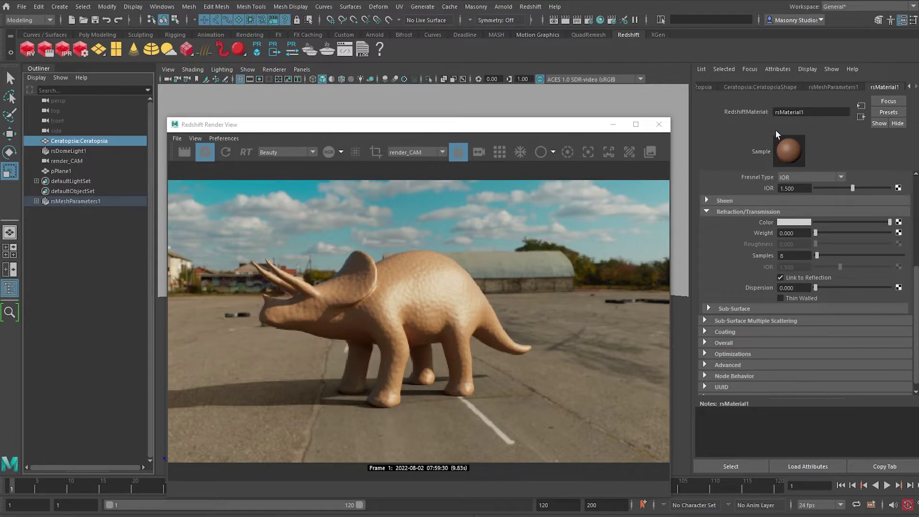
pyautogui.rightClick(908, 86)
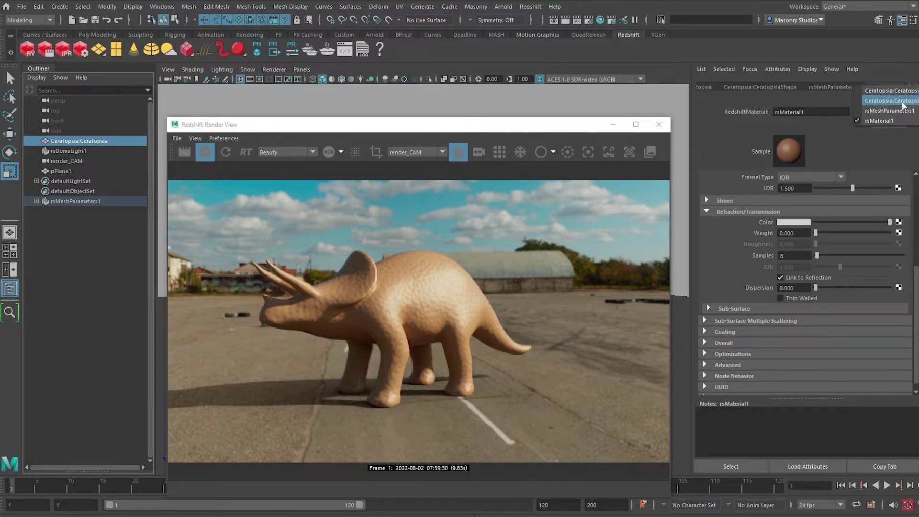
pyautogui.click(895, 109)
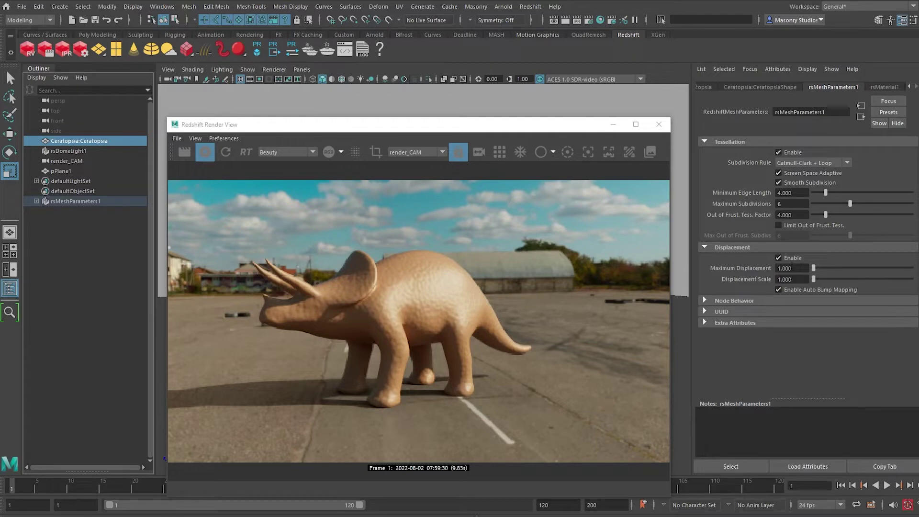
pyautogui.moveTo(577, 130); pyautogui.dragTo(609, 396)
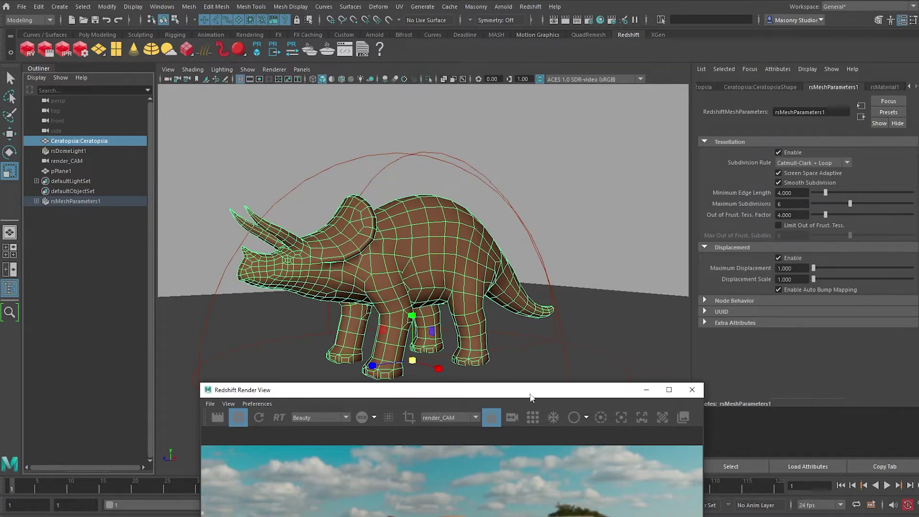
pyautogui.moveTo(530, 396); pyautogui.dragTo(501, 191)
pyautogui.moveTo(795, 270); pyautogui.dragTo(746, 266)
pyautogui.write('5')
pyautogui.press('Return')
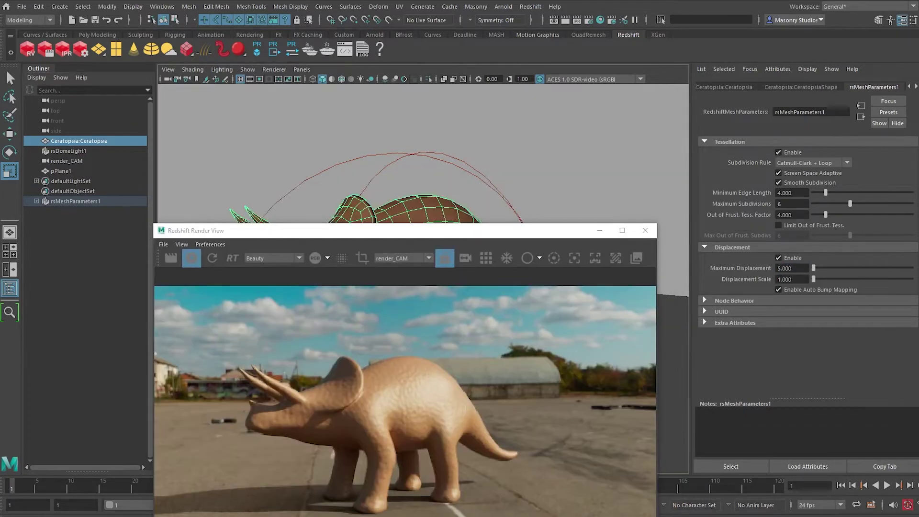
# Step: Trace the Ceratopsia's material to its displacement network and set the Maxon noise's Type to Stupl
pyautogui.rightClick(916, 88)
pyautogui.click(887, 120)
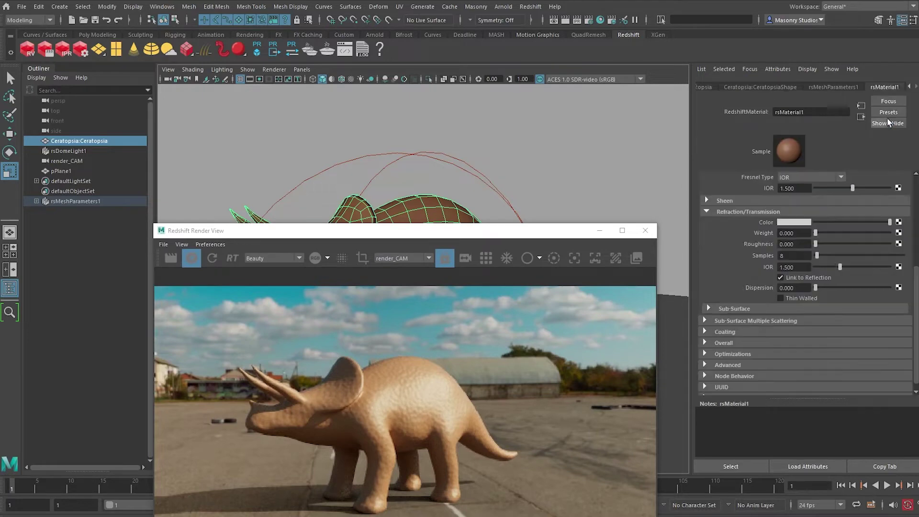
pyautogui.click(860, 117)
pyautogui.click(904, 212)
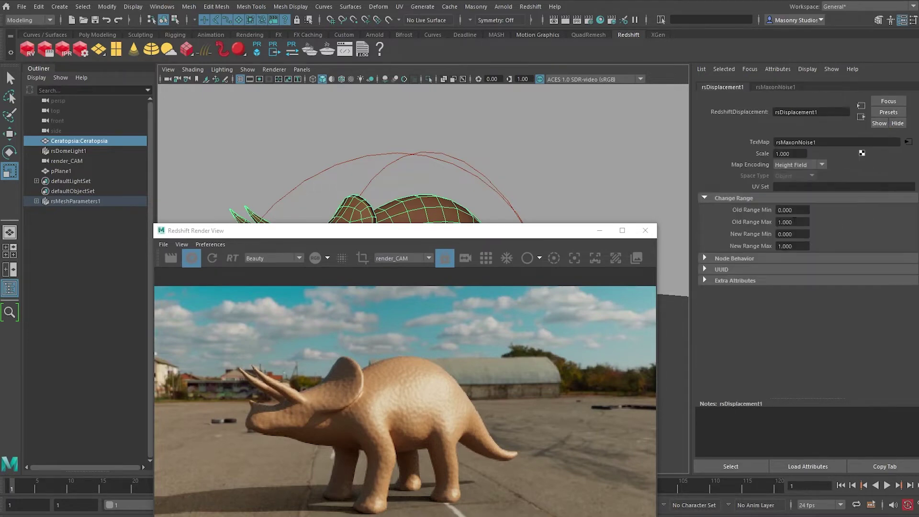
pyautogui.click(776, 87)
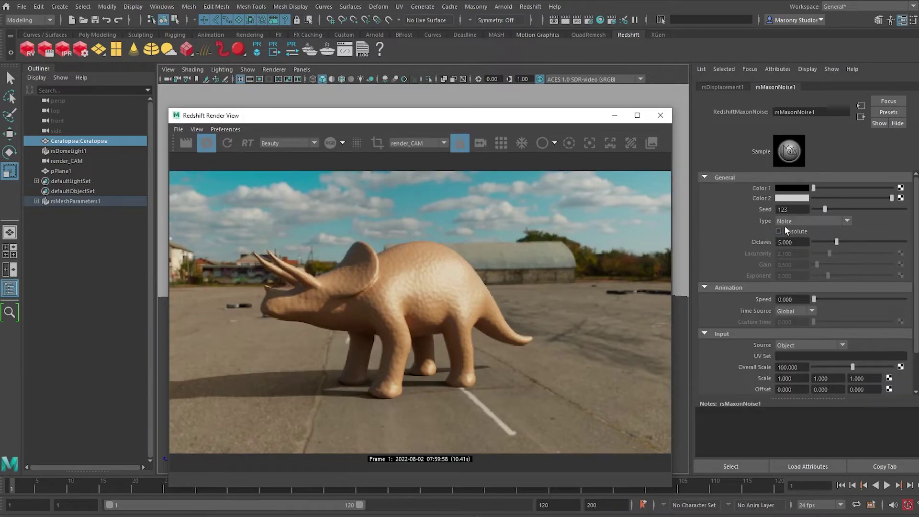
pyautogui.click(787, 223)
pyautogui.click(807, 271)
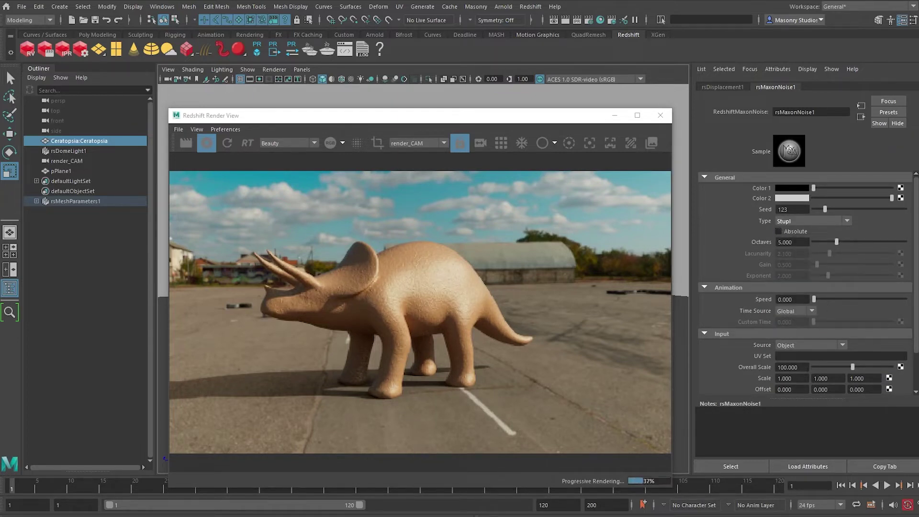
# Step: Set the noise's Overall Scale to 200 and the displacement node's Scale to 5
pyautogui.click(798, 367)
pyautogui.write('2000')
pyautogui.press('Return')
pyautogui.hotkey('ctrl', 'z')
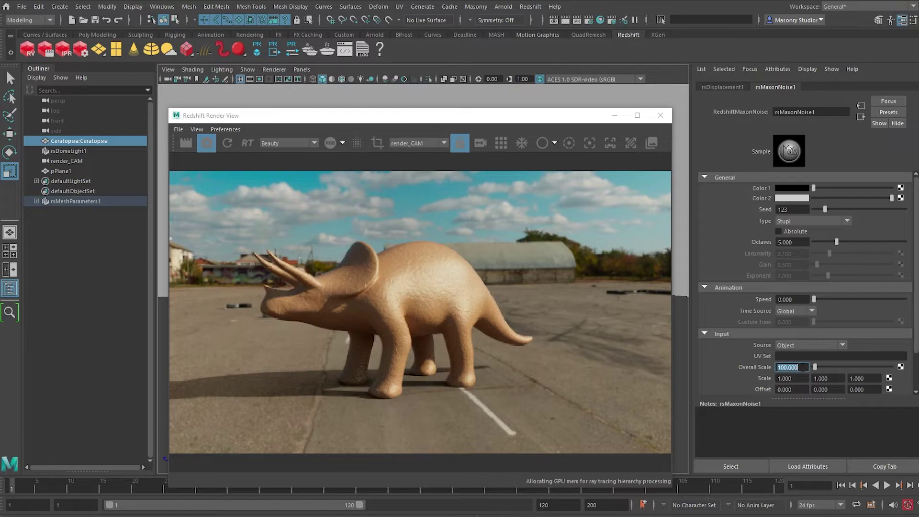
pyautogui.write('2')
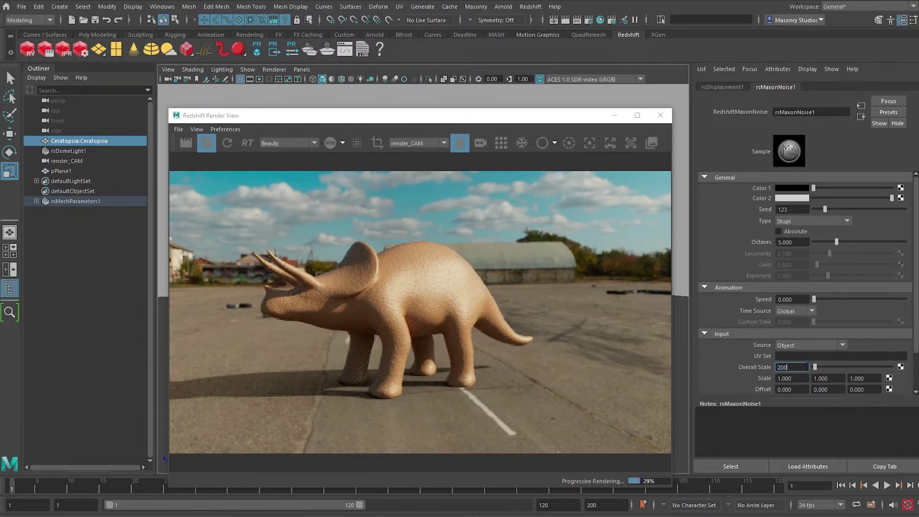
pyautogui.write('00')
pyautogui.press('Return')
pyautogui.click(728, 86)
pyautogui.click(790, 153)
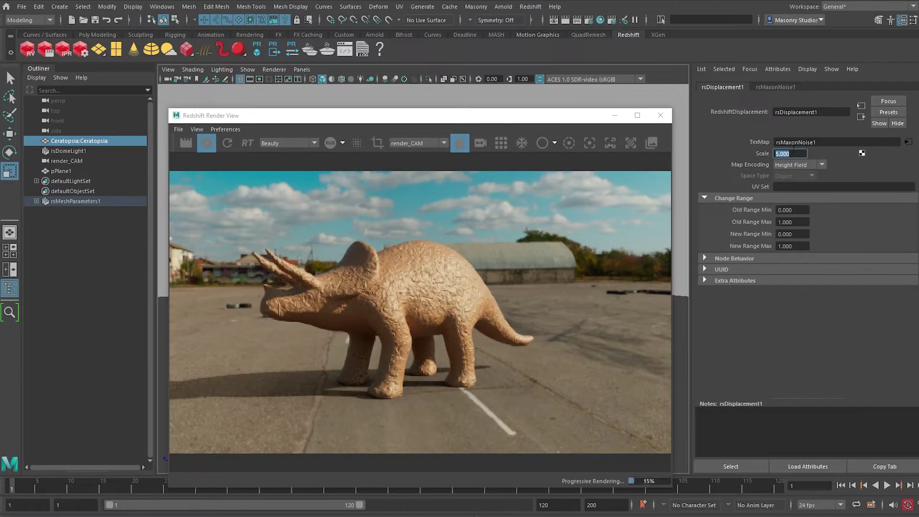
# Step: Try an Overall Scale of 100 on the Maxon noise, and finally set it to 400
pyautogui.click(784, 86)
pyautogui.click(793, 366)
pyautogui.write('1')
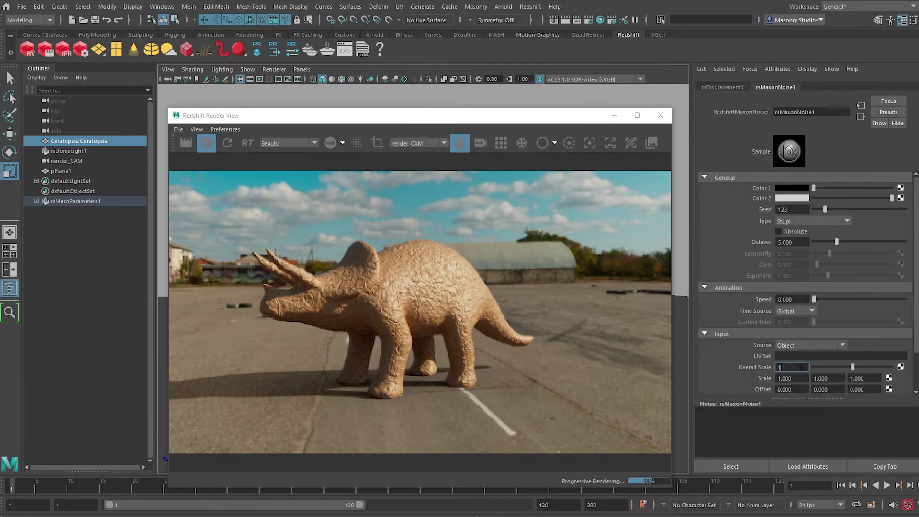
pyautogui.write('00')
pyautogui.press('Return')
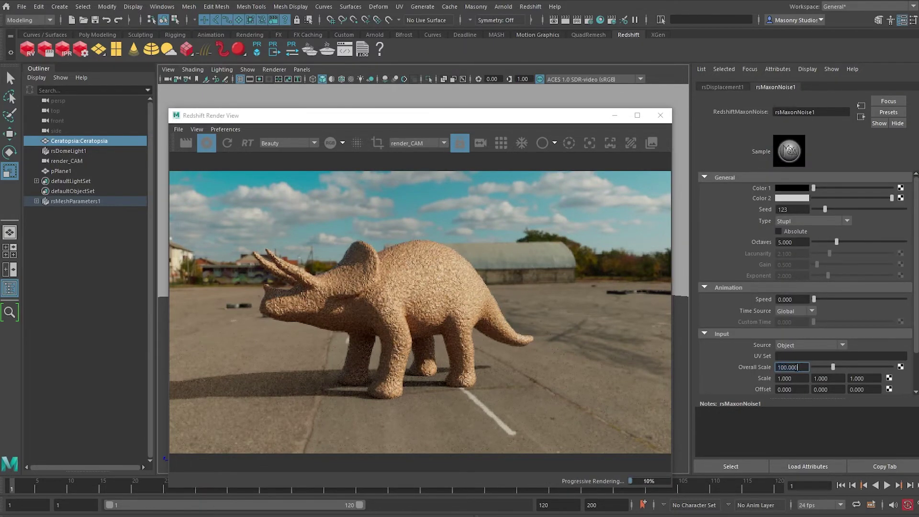
pyautogui.write('400')
pyautogui.press('Return')
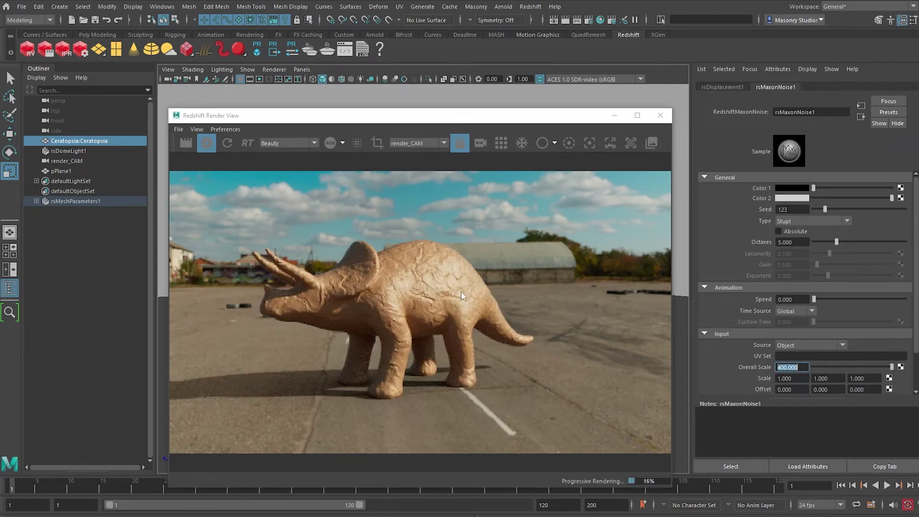
# Step: Enlarge the render preview with a fixed scaling of 100% and reframe it to examine the Ceratopsia's displaced skin
pyautogui.click(668, 143)
pyautogui.doubleClick(621, 163)
pyautogui.write('100')
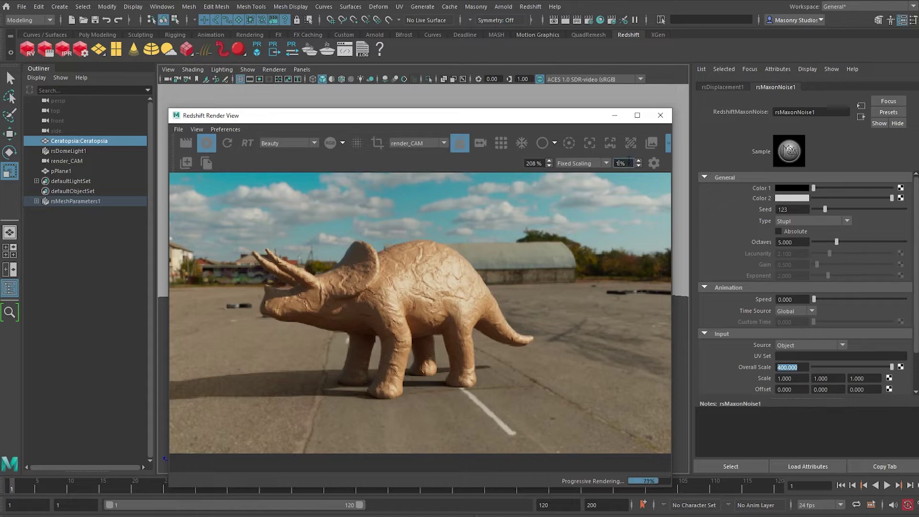
pyautogui.press('Return')
pyautogui.moveTo(395, 271); pyautogui.dragTo(512, 275, button='middle')
pyautogui.scroll(-1, 453, 260)
pyautogui.scroll(-3, 463, 263)
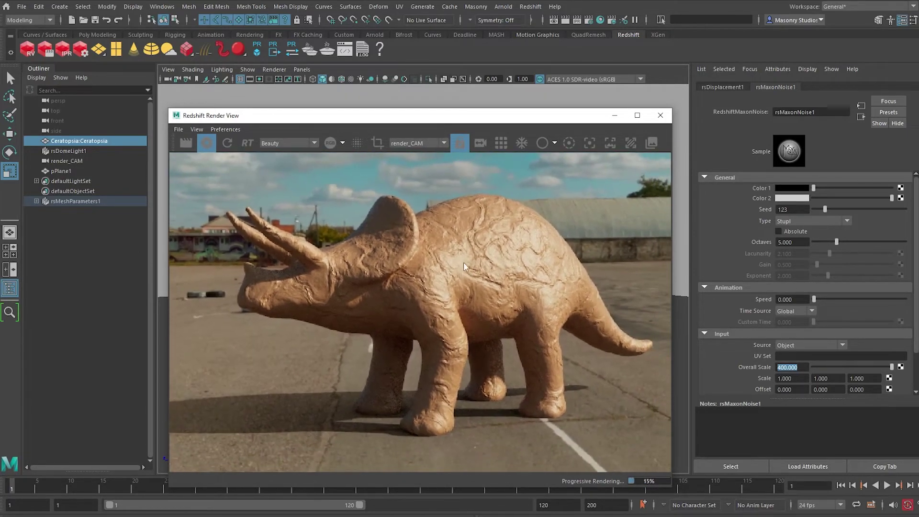
pyautogui.scroll(-3, 450, 287)
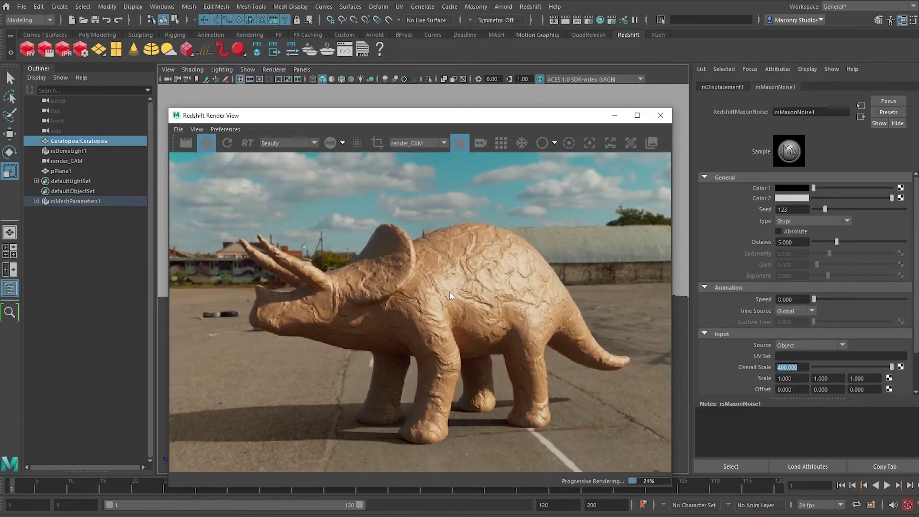
pyautogui.moveTo(425, 122)
pyautogui.mouseDown()
pyautogui.moveTo(420, 97)
pyautogui.moveTo(422, 109)
pyautogui.mouseUp()
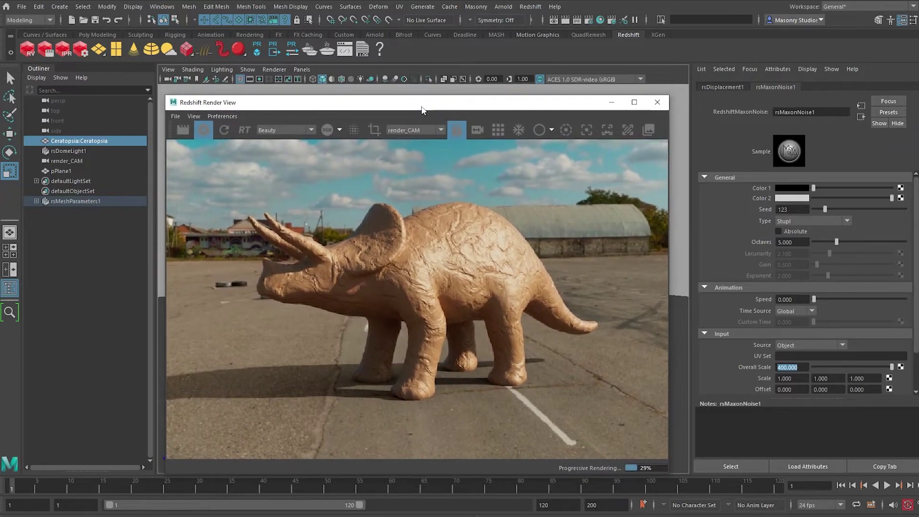
# Step: Replace the dome light's texture with aircraft_workshop_01_8k.hdr from the HDRIHaven library's aircraftworkshop folder
pyautogui.click(89, 151)
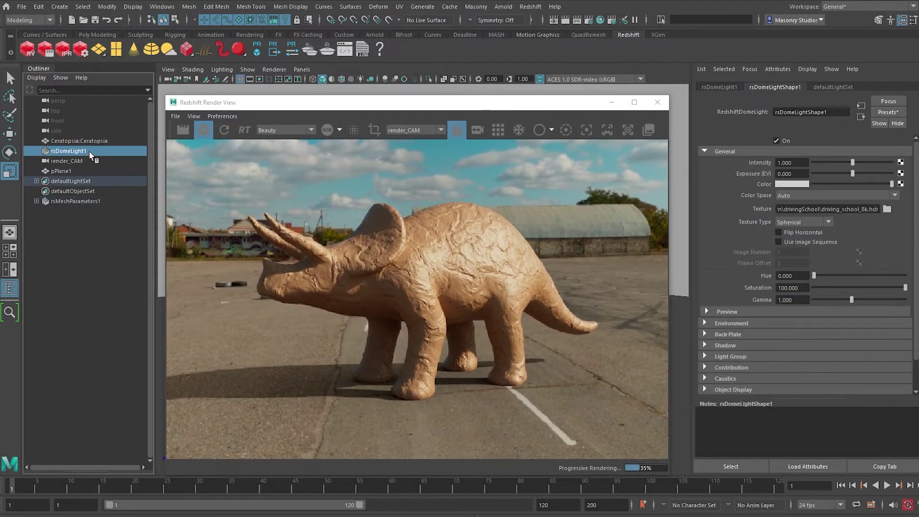
pyautogui.click(888, 209)
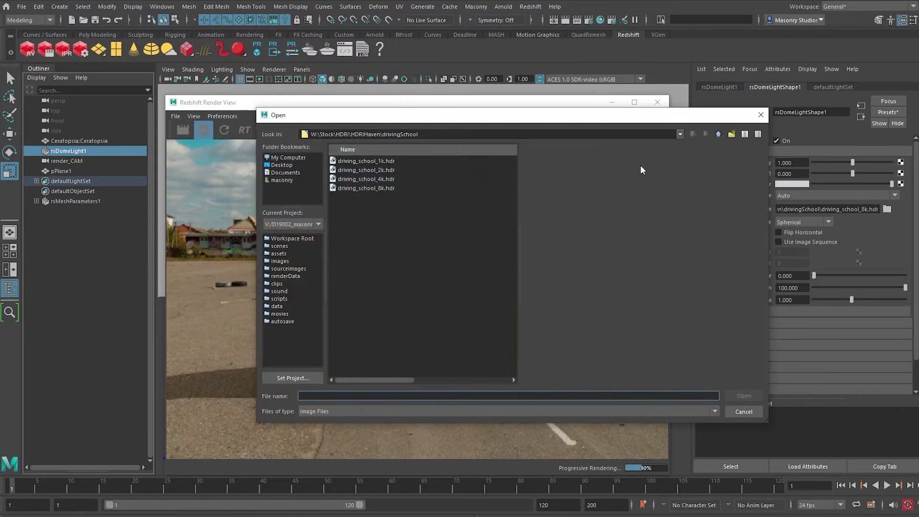
pyautogui.click(719, 135)
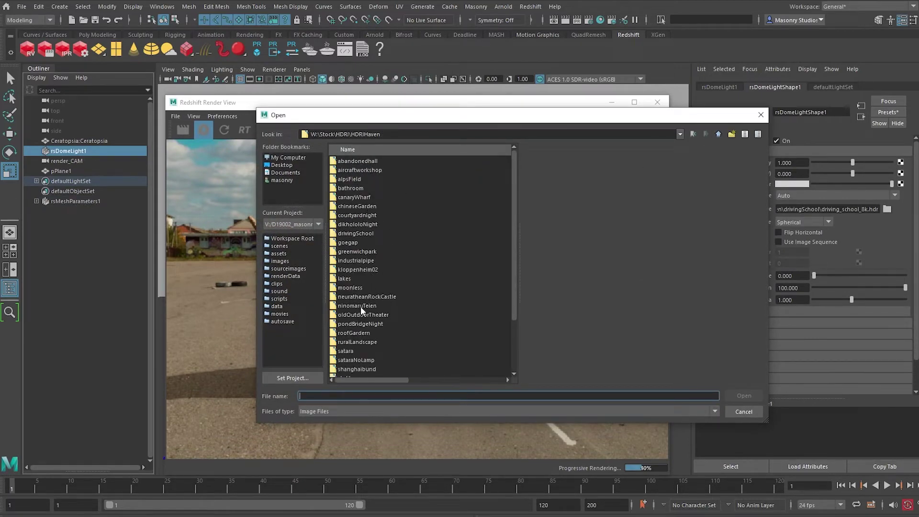
pyautogui.doubleClick(368, 169)
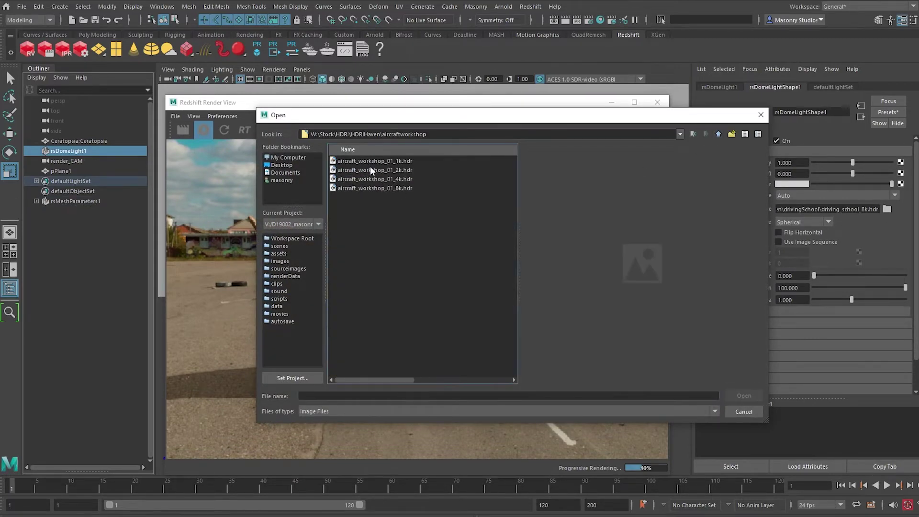
pyautogui.doubleClick(387, 187)
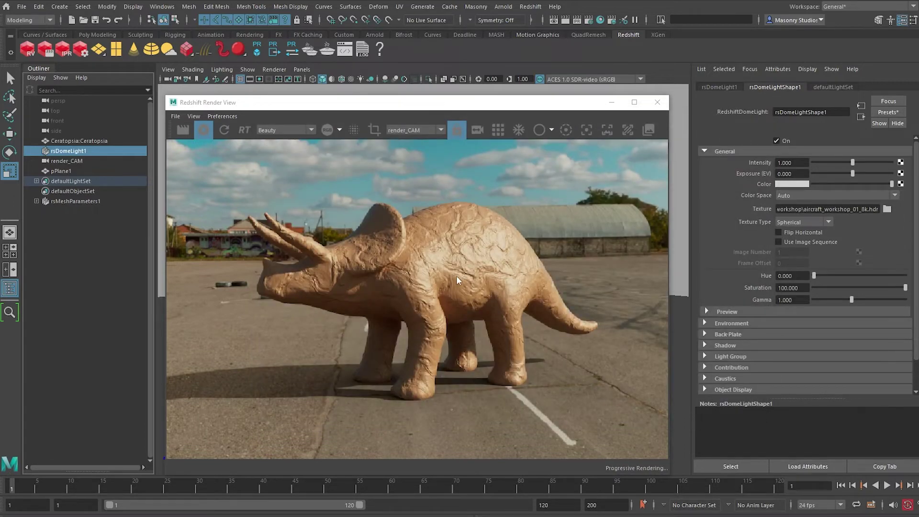
# Step: Rotate the dome light about its vertical axis to put the workshop's open floor and green girders behind the Ceratopsia, and recenter the render preview
pyautogui.moveTo(495, 100); pyautogui.dragTo(762, 113)
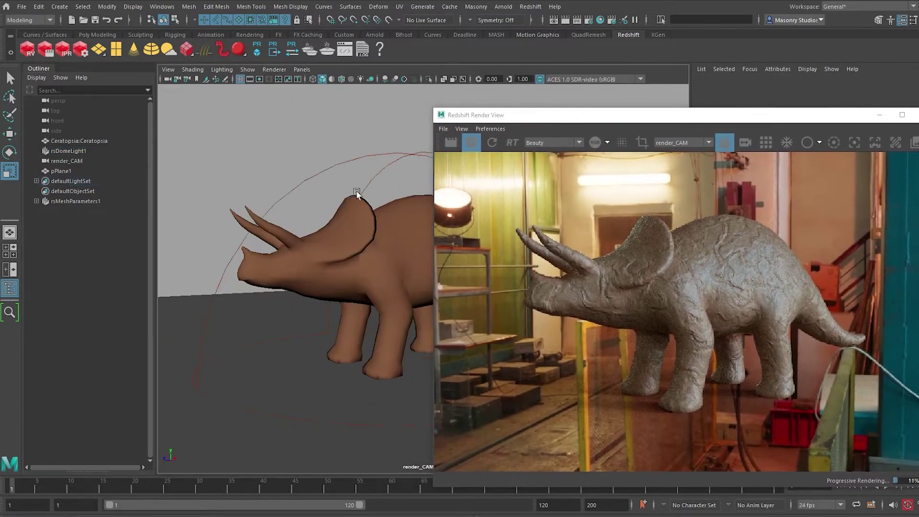
pyautogui.press('e')
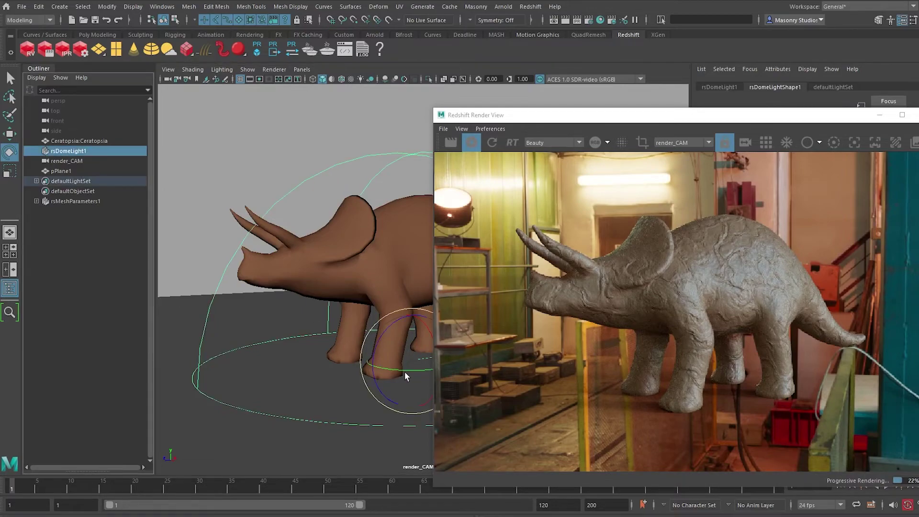
pyautogui.moveTo(405, 368); pyautogui.dragTo(298, 410)
pyautogui.moveTo(680, 120); pyautogui.dragTo(397, 102)
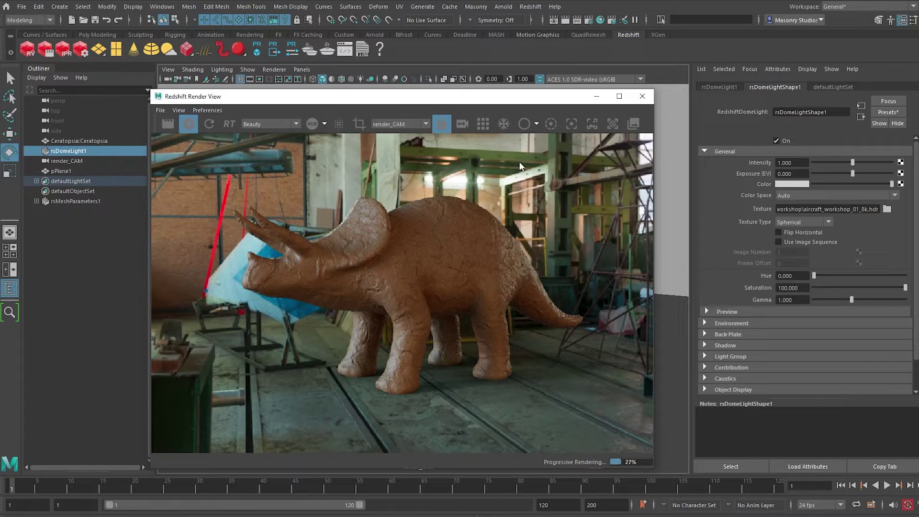
pyautogui.moveTo(423, 283); pyautogui.dragTo(410, 266, button='middle')
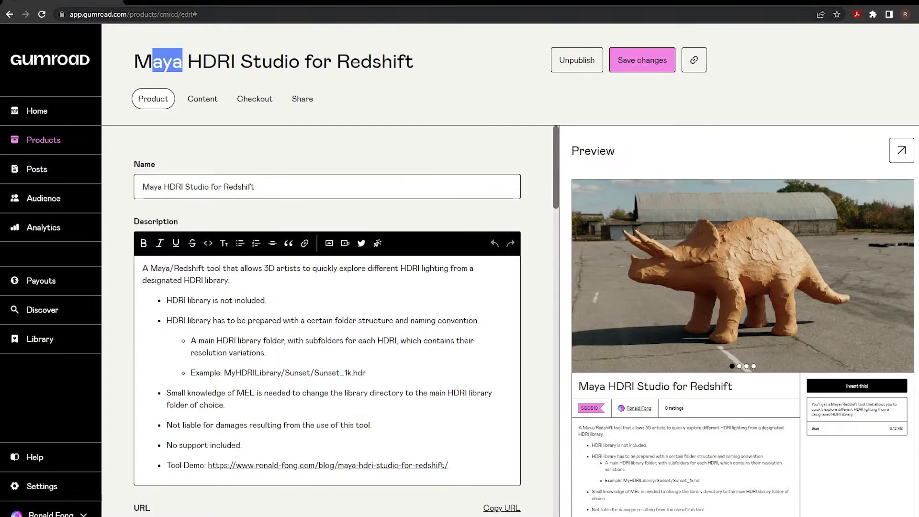
# Step: Open rf_hdristudio.mel from the desktop in Notepad, copy the entire script, and close the file
pyautogui.click(283, 40)
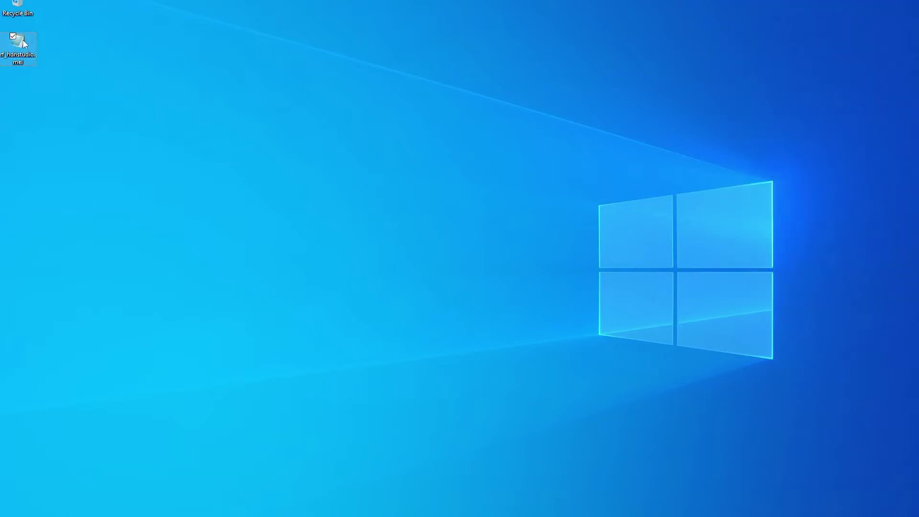
pyautogui.doubleClick(22, 40)
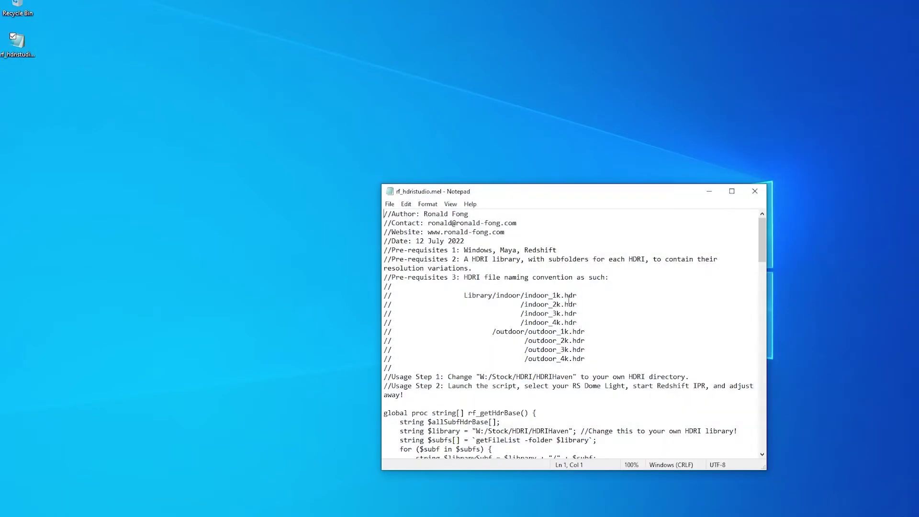
pyautogui.hotkey('ctrl', 'a')
pyautogui.click(761, 188)
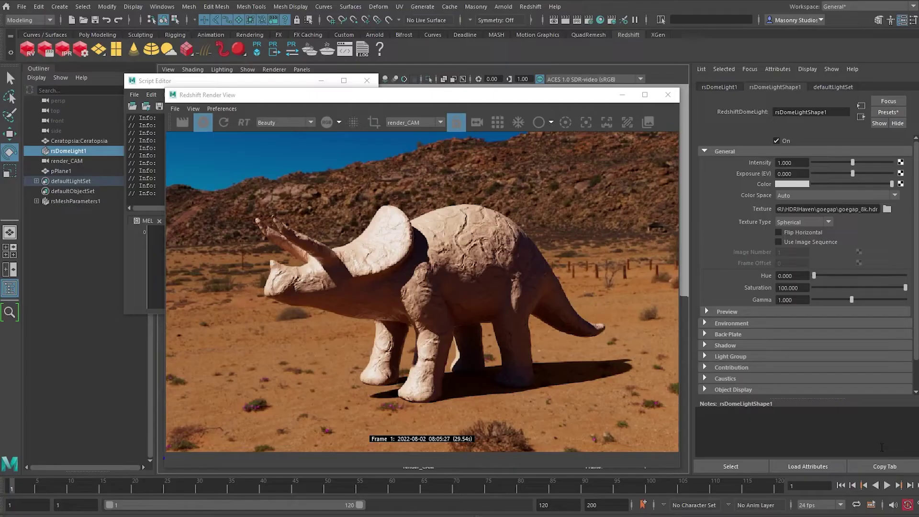
# Step: Paste the script into Maya's Script Editor as MEL, run it, and move the Redshift HDRI Studio window clear of the rendered Ceratopsia
pyautogui.click(154, 261)
pyautogui.hotkey('ctrl', 'v')
pyautogui.hotkey('ctrl', 'a')
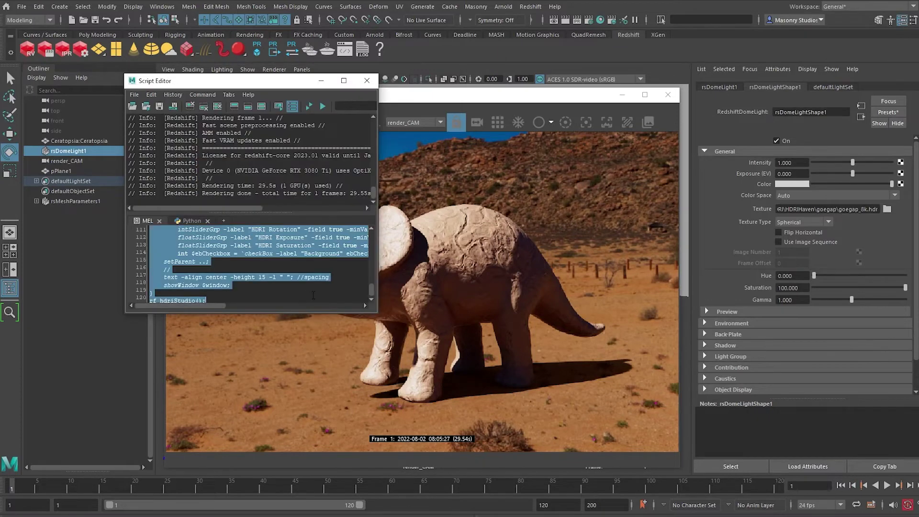
pyautogui.hotkey('ctrl', 'Return')
pyautogui.click(366, 81)
pyautogui.moveTo(411, 176); pyautogui.dragTo(290, 179)
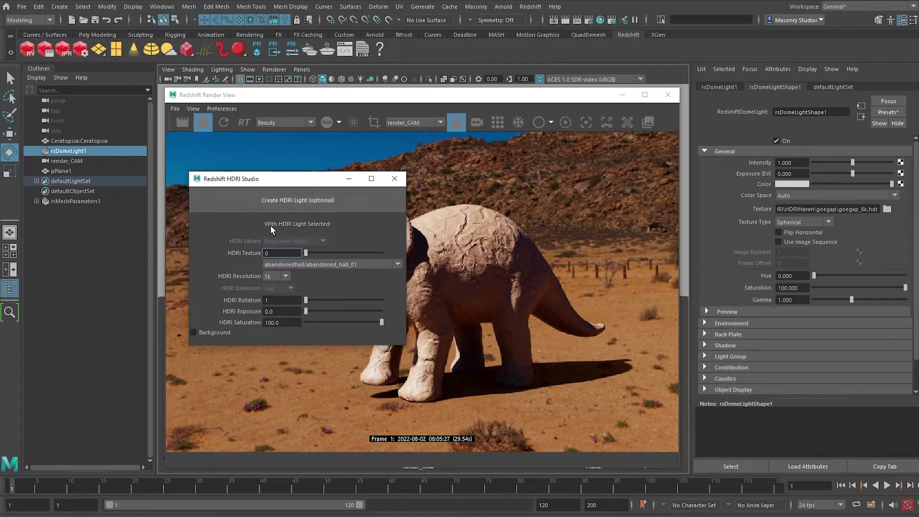
pyautogui.moveTo(292, 179); pyautogui.dragTo(126, 241)
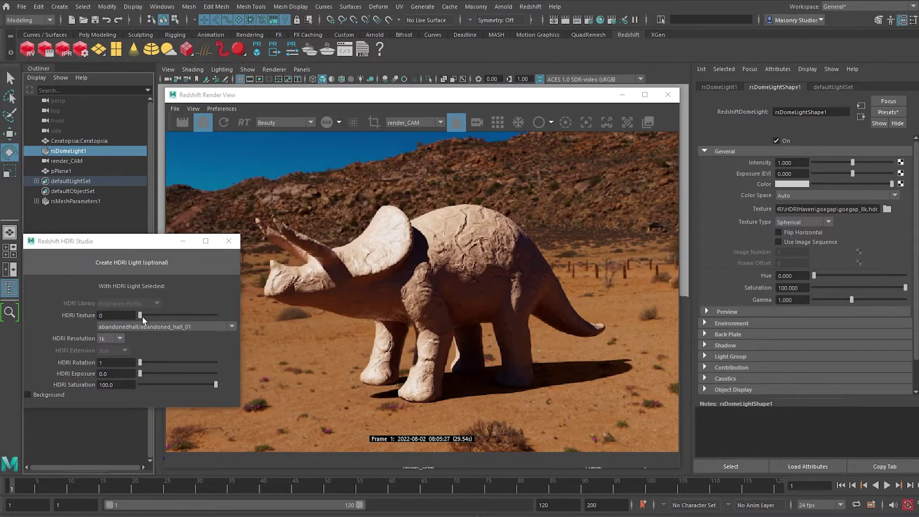
# Step: Turn on the HDRI background, cycle through the library textures, and apply skylitgarage/skylit_garage at 8k resolution to the selected dome light
pyautogui.moveTo(143, 320); pyautogui.dragTo(188, 317)
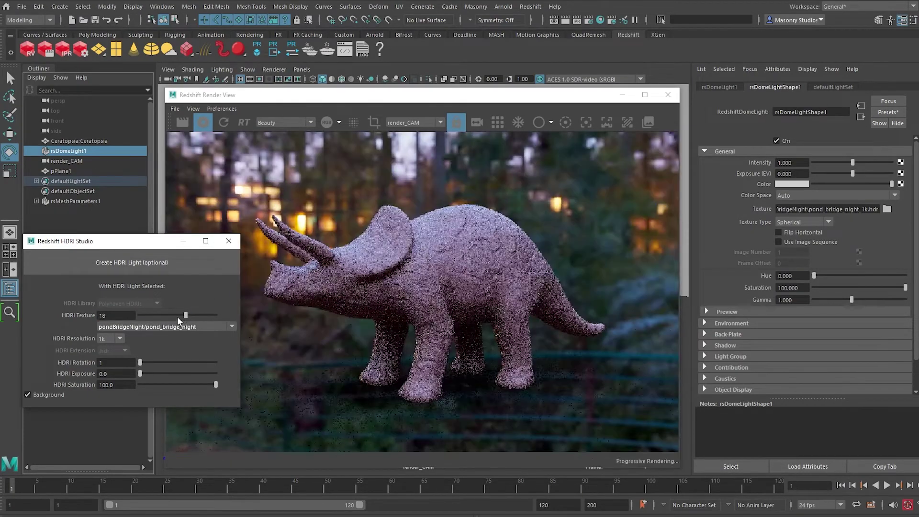
pyautogui.click(232, 327)
pyautogui.scroll(-2, 189, 376)
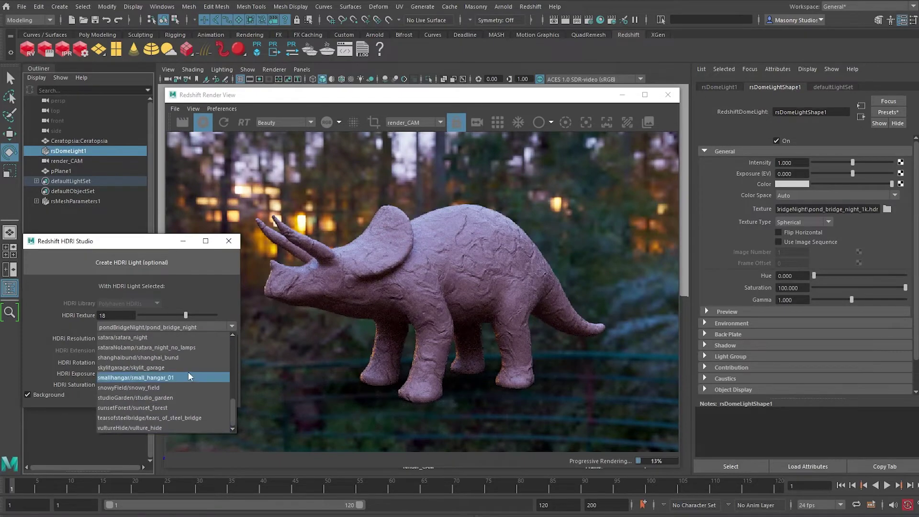
pyautogui.click(189, 376)
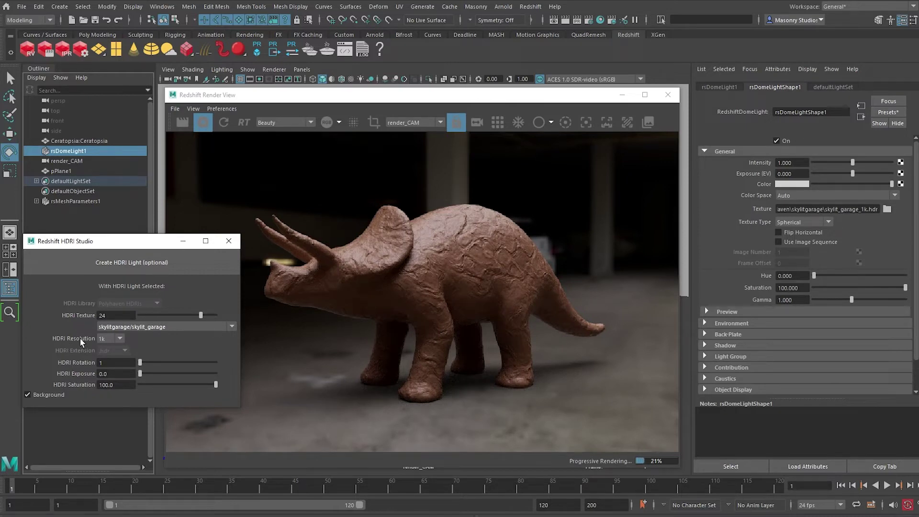
pyautogui.click(102, 339)
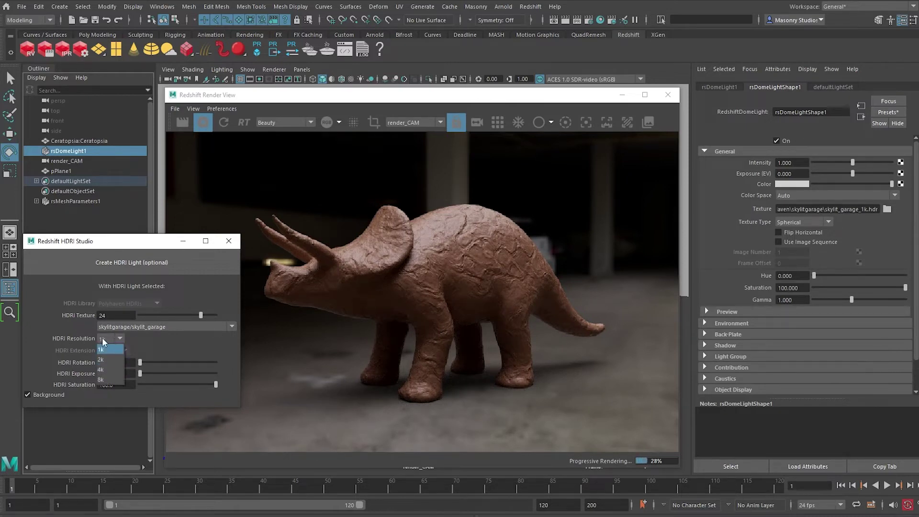
pyautogui.click(103, 379)
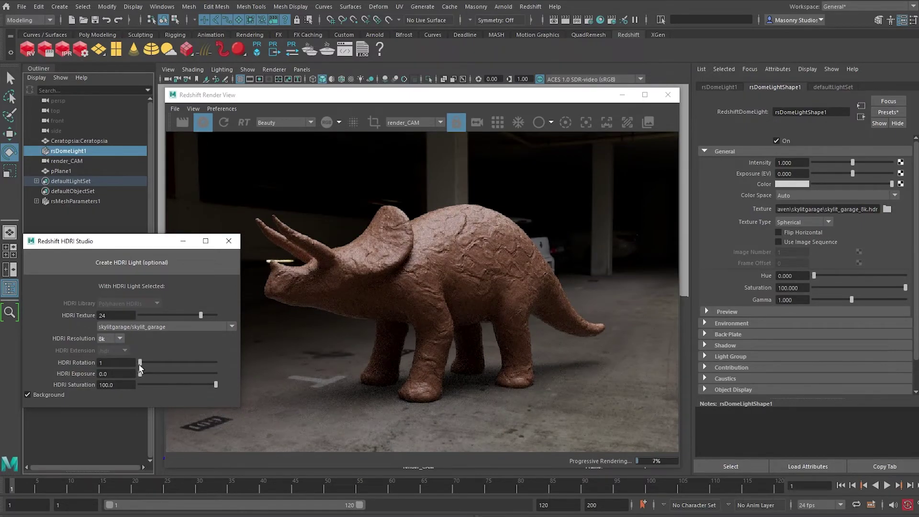
# Step: Set the HDRI rotation to 329 and the exposure to 0.6 for the parking garage environment
pyautogui.moveTo(140, 368); pyautogui.dragTo(209, 368)
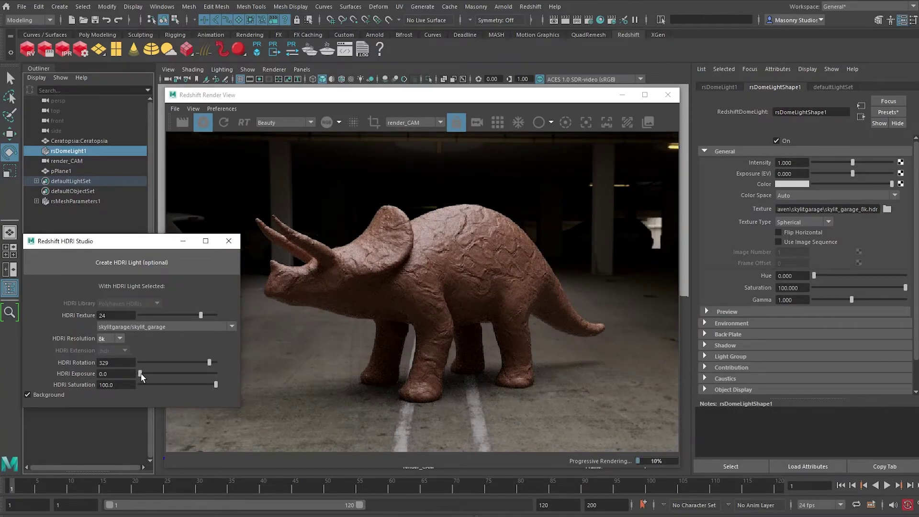
pyautogui.moveTo(140, 373); pyautogui.dragTo(146, 374)
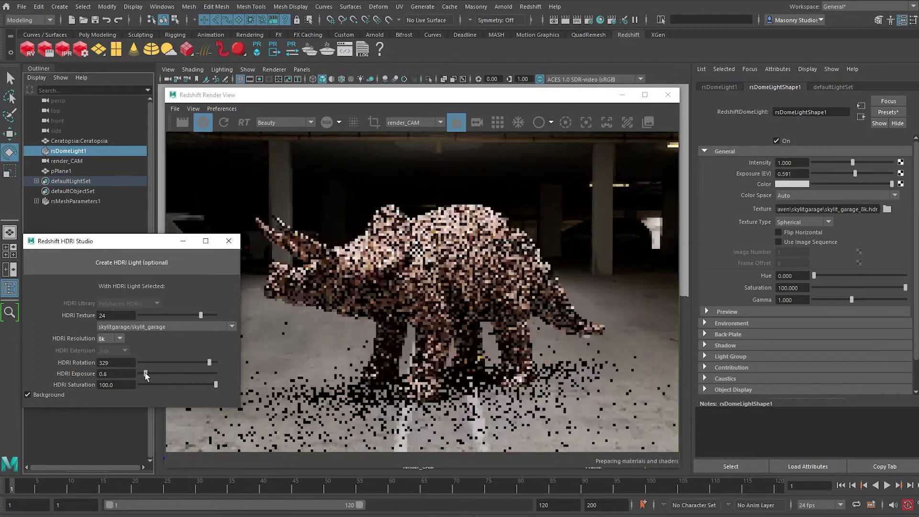
pyautogui.click(214, 383)
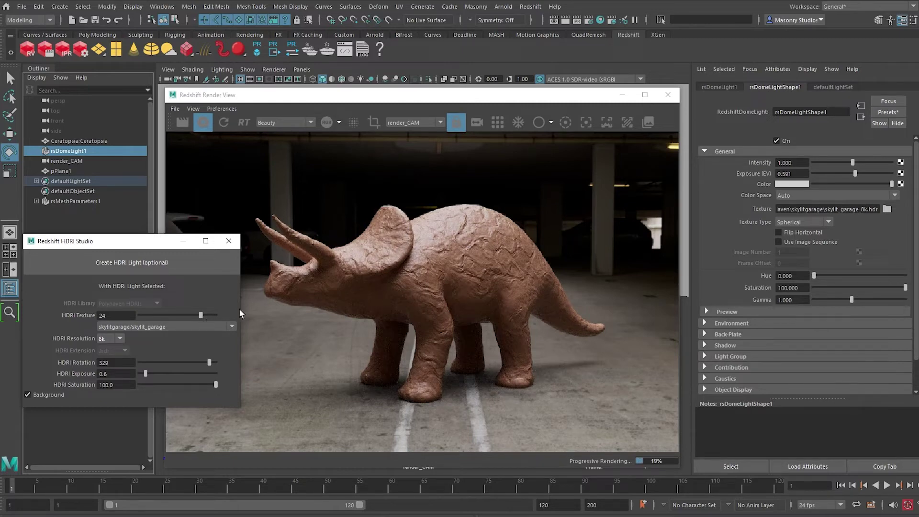
# Step: Replace the HDRI texture with ruralLandscape/rural_landscape and set its resolution to 8k
pyautogui.click(204, 326)
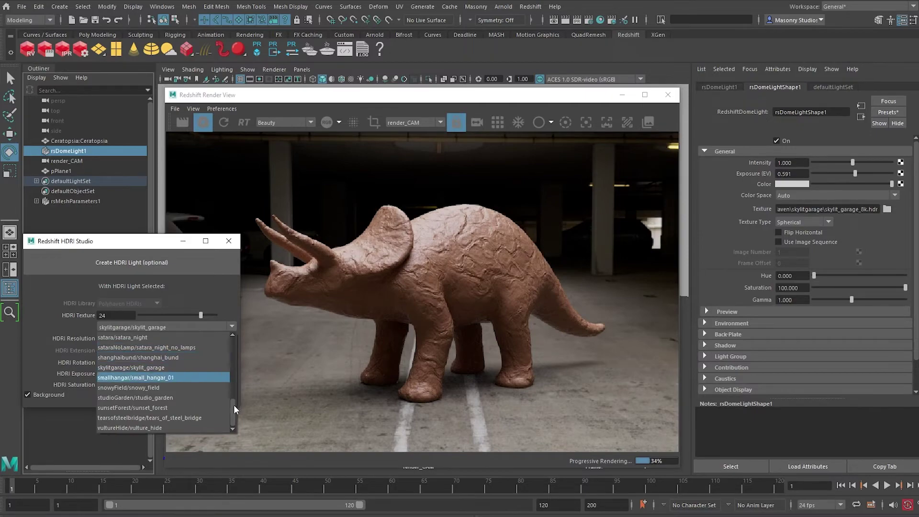
pyautogui.moveTo(234, 409); pyautogui.dragTo(191, 316)
pyautogui.click(192, 367)
pyautogui.click(193, 328)
pyautogui.click(182, 369)
pyautogui.click(119, 338)
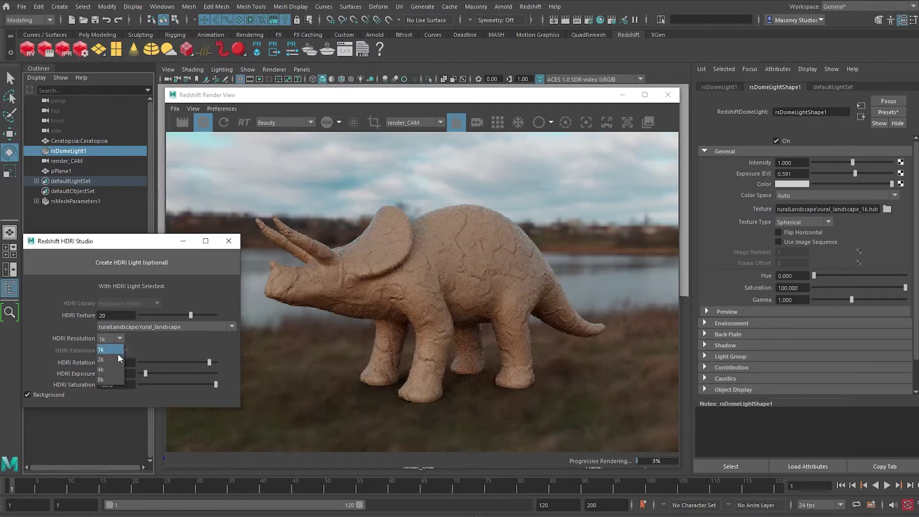
pyautogui.click(111, 380)
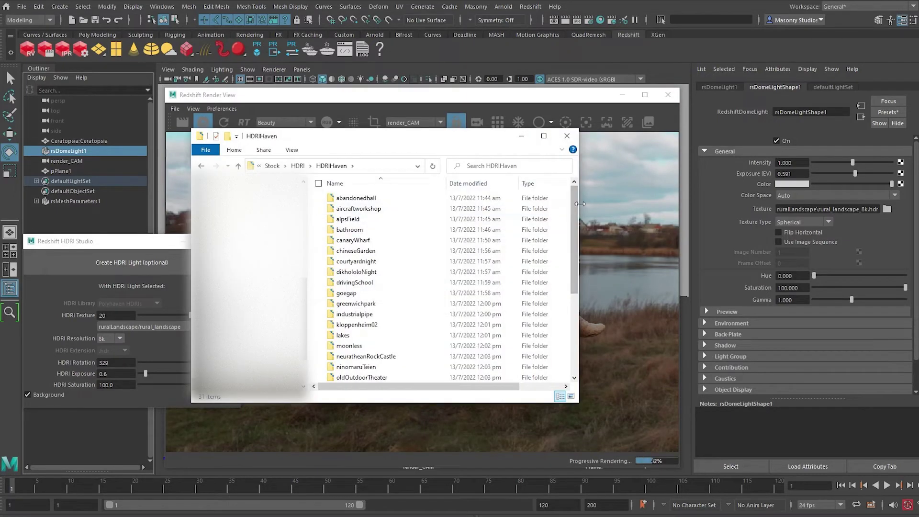
# Step: Examine the HDRIHaven folder structure in File Explorer, including the resolution variants inside the neuratheanRockCastle and greenwichpark subfolders
pyautogui.moveTo(580, 206)
pyautogui.mouseDown()
pyautogui.moveTo(594, 206)
pyautogui.moveTo(585, 205)
pyautogui.mouseUp()
pyautogui.scroll(-3, 363, 263)
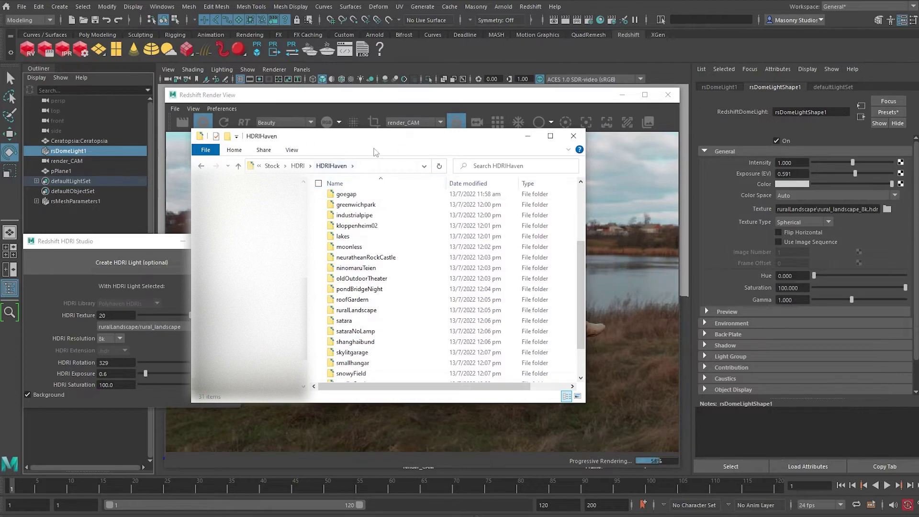
pyautogui.scroll(-1, 345, 277)
pyautogui.click(335, 218)
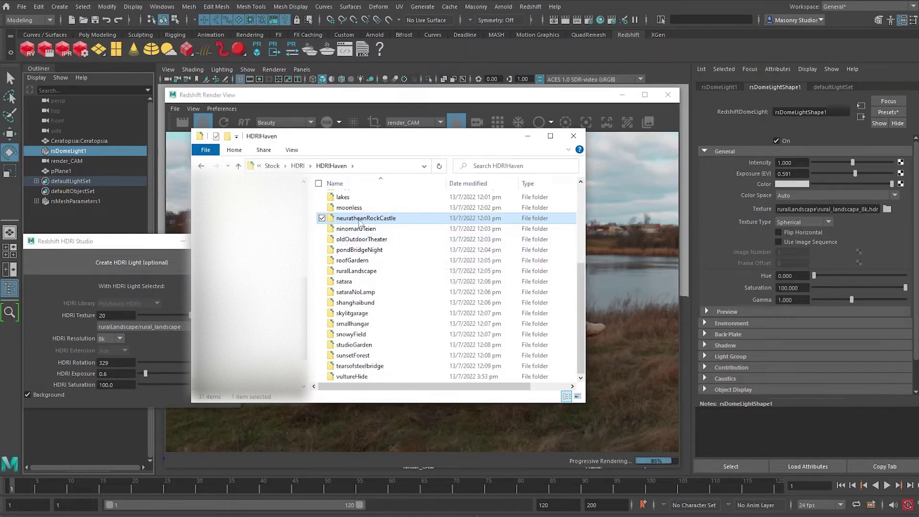
pyautogui.doubleClick(359, 221)
pyautogui.click(385, 198)
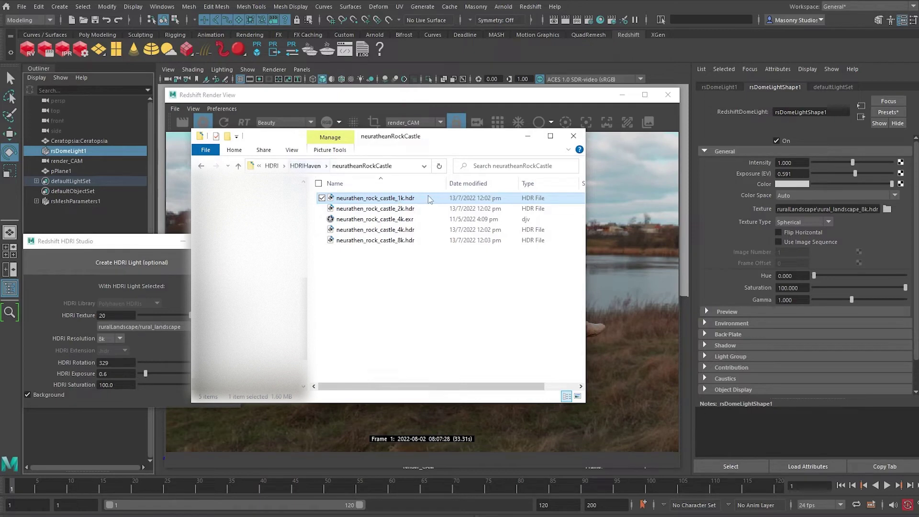
pyautogui.click(305, 166)
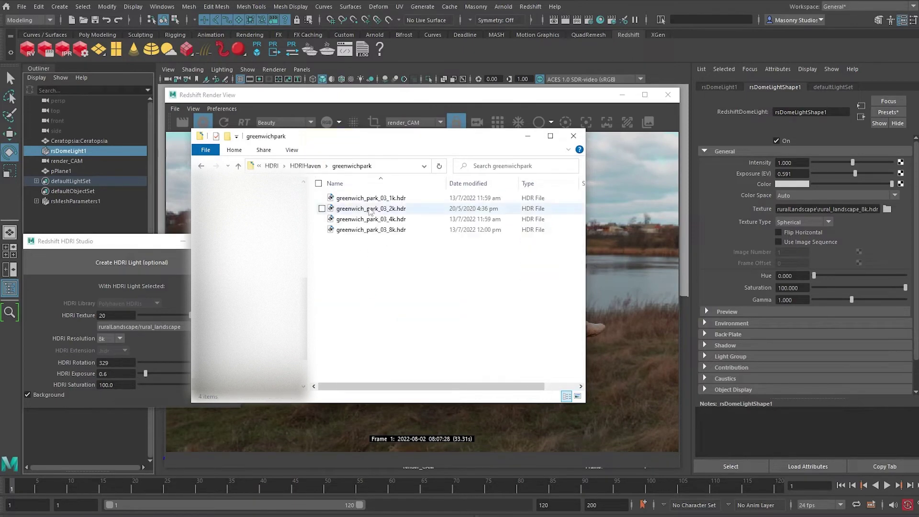
pyautogui.click(312, 166)
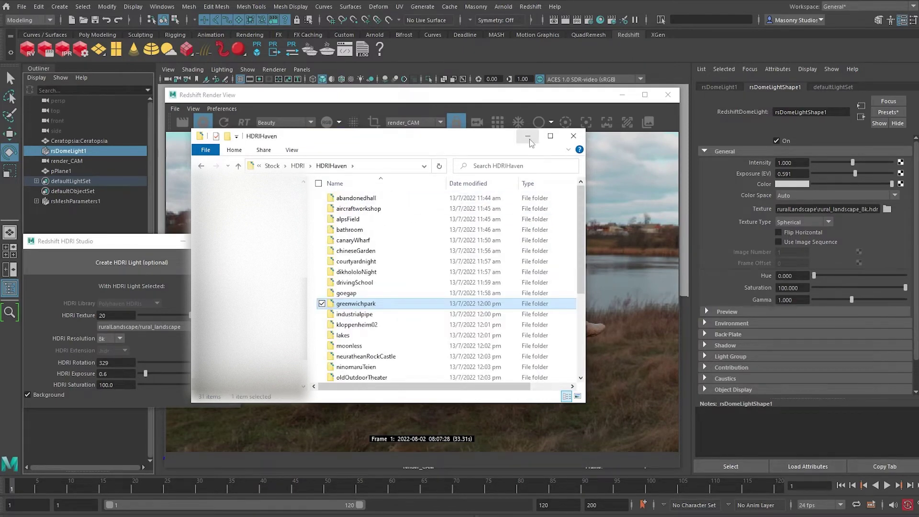
# Step: Open and enlarge Maya's Script Editor, and locate the $library path "W:/Stock/HDRI/HDRIHaven" in both MEL procedures
pyautogui.click(911, 515)
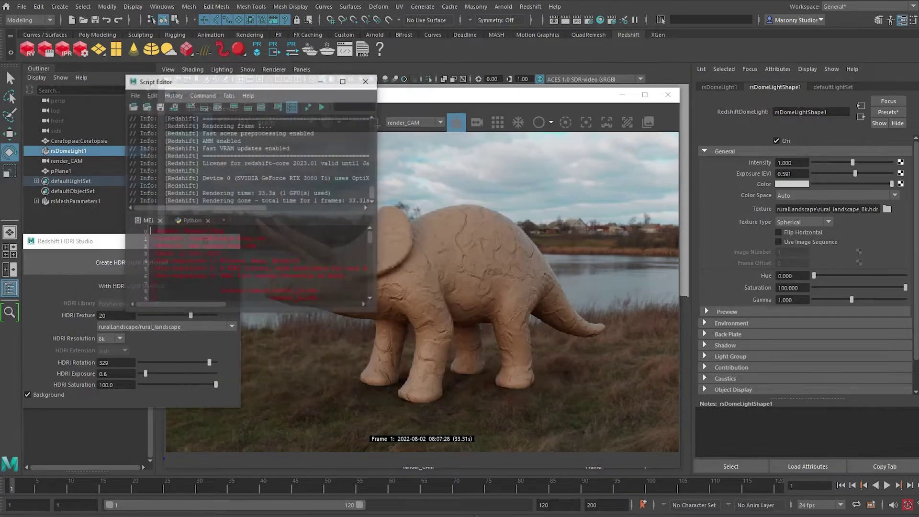
pyautogui.moveTo(382, 314); pyautogui.dragTo(544, 422)
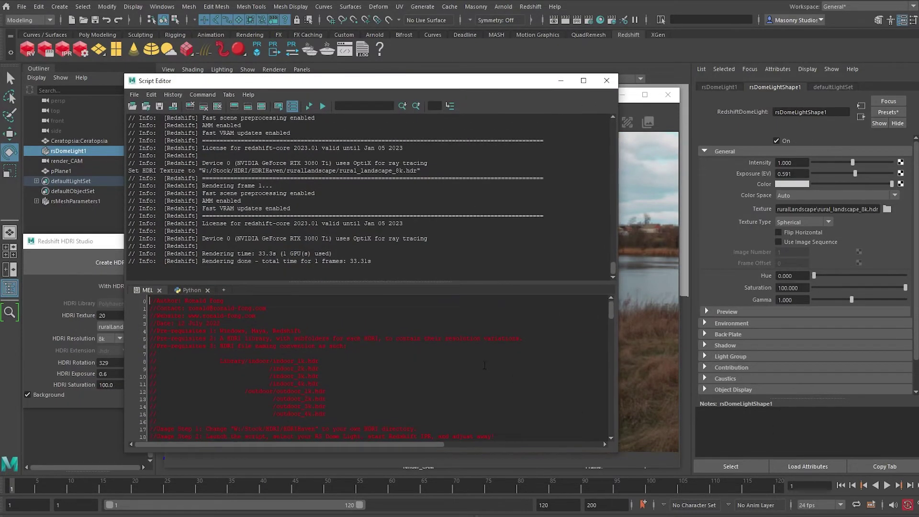
pyautogui.scroll(-7, 431, 344)
pyautogui.moveTo(463, 307)
pyautogui.mouseDown()
pyautogui.moveTo(234, 307)
pyautogui.moveTo(458, 307)
pyautogui.mouseUp()
pyautogui.moveTo(312, 307); pyautogui.dragTo(230, 307)
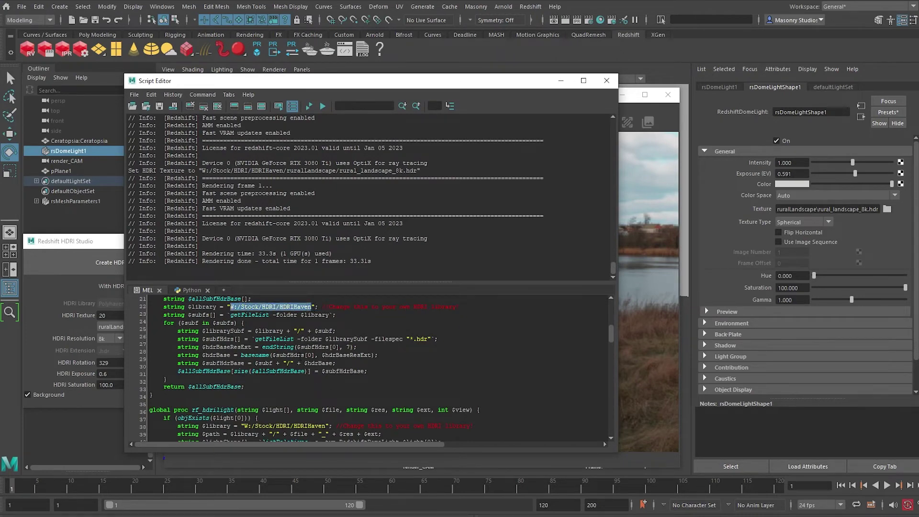
pyautogui.moveTo(326, 426); pyautogui.dragTo(244, 426)
pyautogui.click(244, 426)
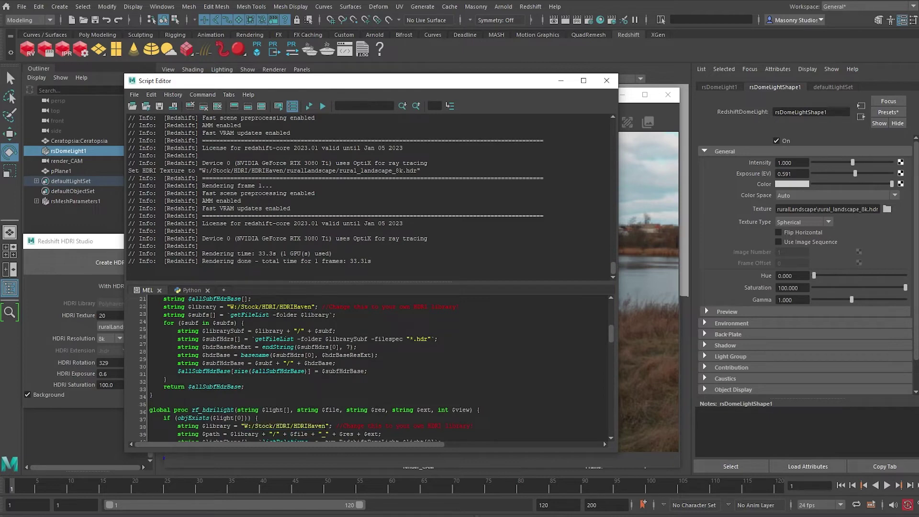
pyautogui.moveTo(311, 307); pyautogui.dragTo(227, 299)
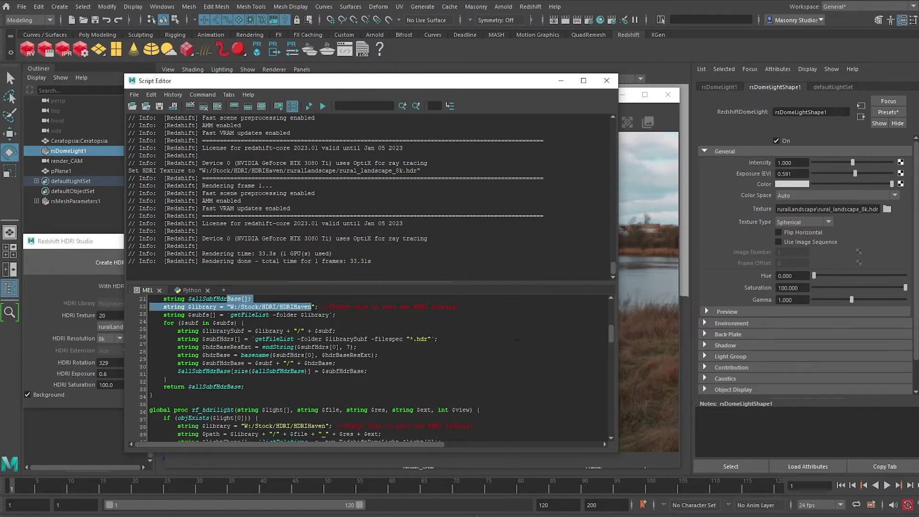
# Step: Add the entire MEL script to the Custom shelf and close the Script Editor
pyautogui.click(560, 81)
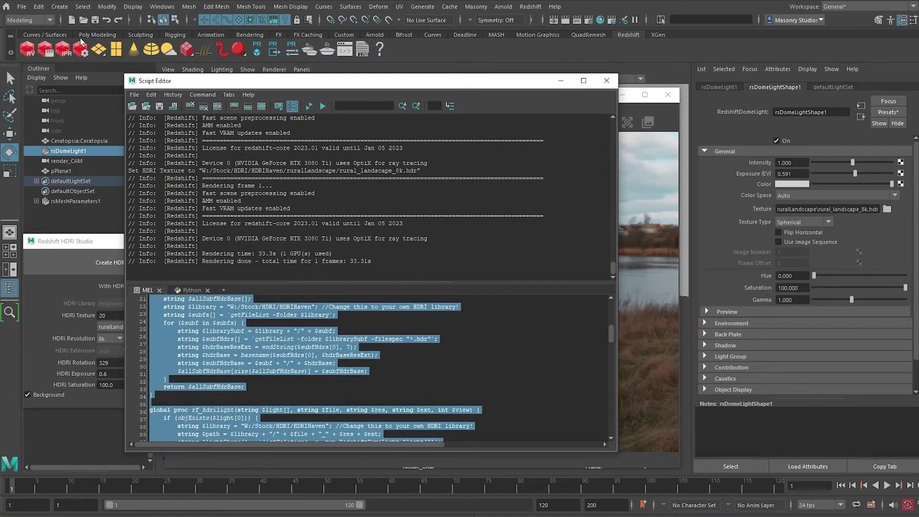
pyautogui.click(343, 34)
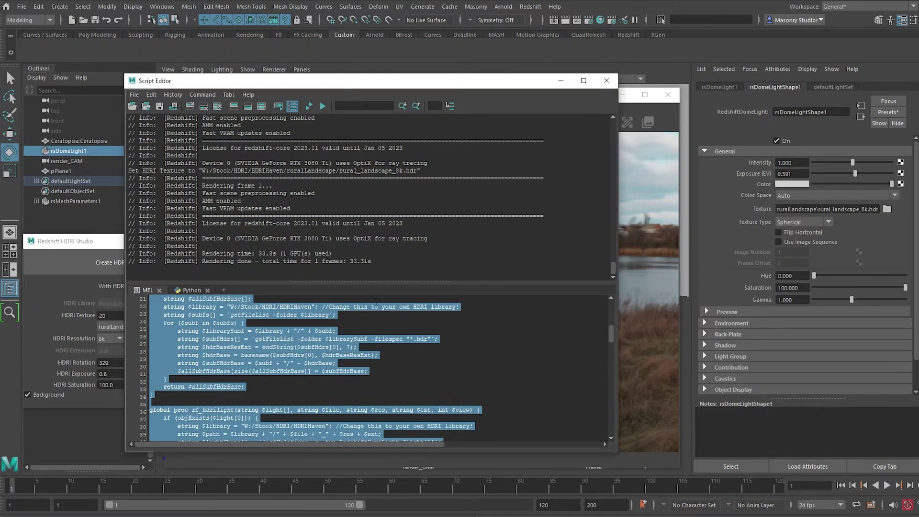
pyautogui.click(209, 315)
pyautogui.hotkey('ctrl', 'a')
pyautogui.moveTo(208, 316); pyautogui.dragTo(83, 49, button='middle')
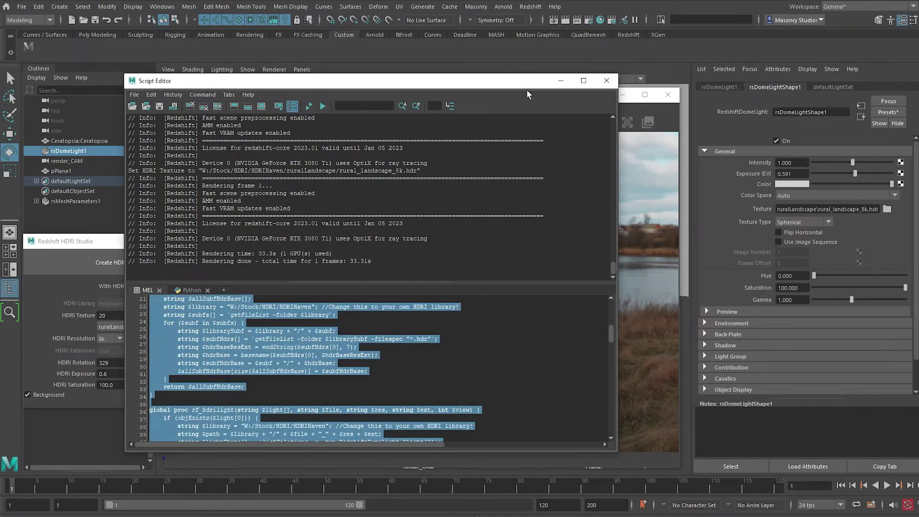
pyautogui.click(607, 80)
# Step: Give the new Custom shelf item the icon label "HDRI Studio" and save all shelves
pyautogui.rightClick(31, 44)
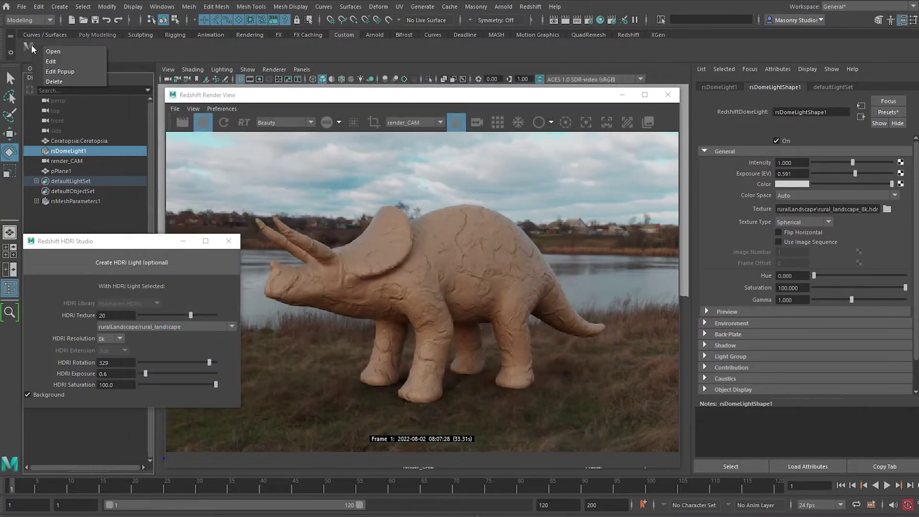
pyautogui.click(65, 62)
pyautogui.click(335, 201)
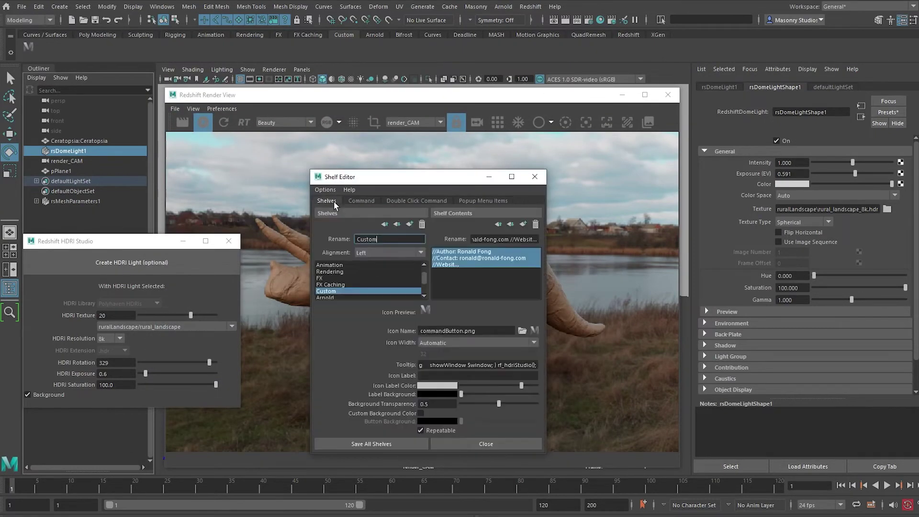
pyautogui.click(443, 376)
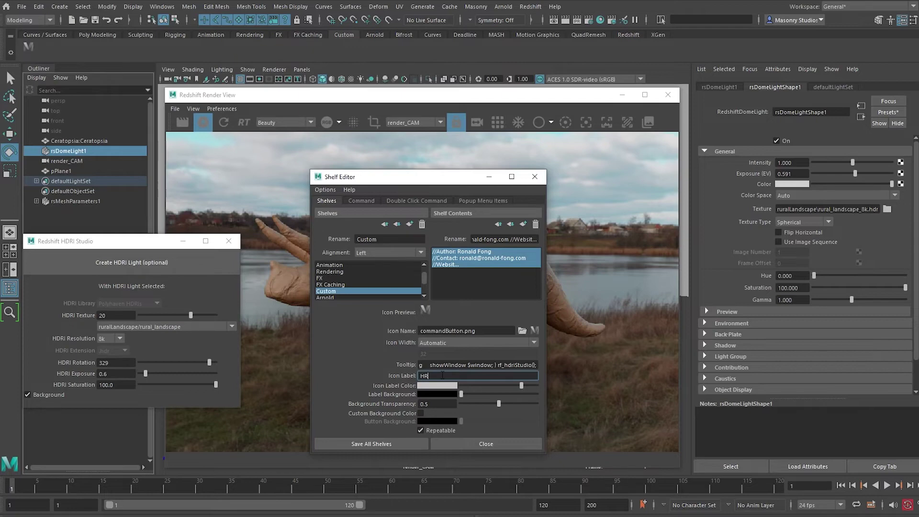
pyautogui.write('HDRI Studio')
pyautogui.click(386, 444)
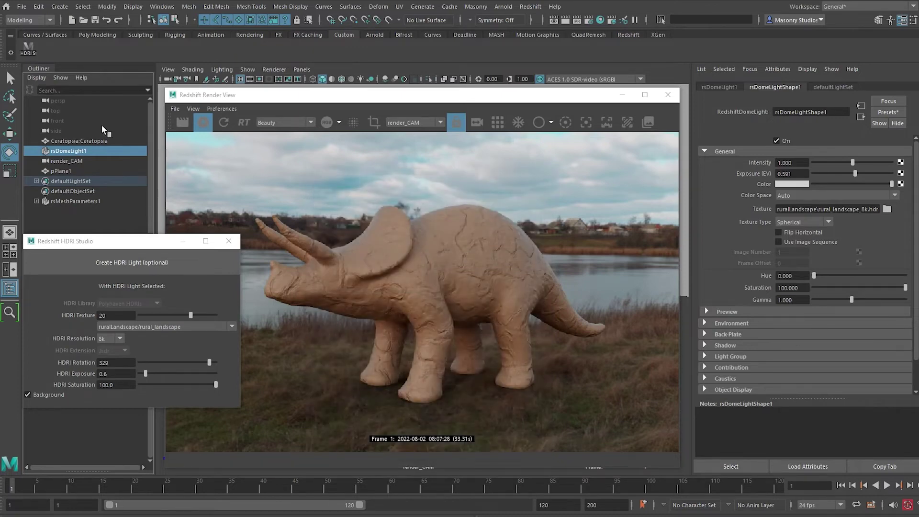
# Step: Launch HDRI Studio from the Custom shelf, set the HDRI texture to 16 (ninomaruTeien/ninomaru_teien), and place the render view back over the viewport
pyautogui.moveTo(210, 99); pyautogui.dragTo(421, 268)
pyautogui.moveTo(377, 128); pyautogui.dragTo(377, 179)
pyautogui.click(30, 53)
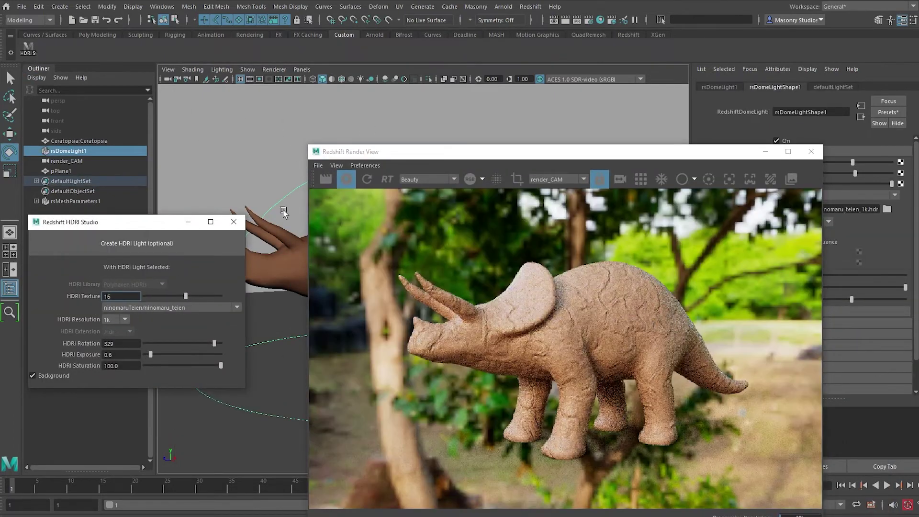
pyautogui.moveTo(608, 157); pyautogui.dragTo(466, 99)
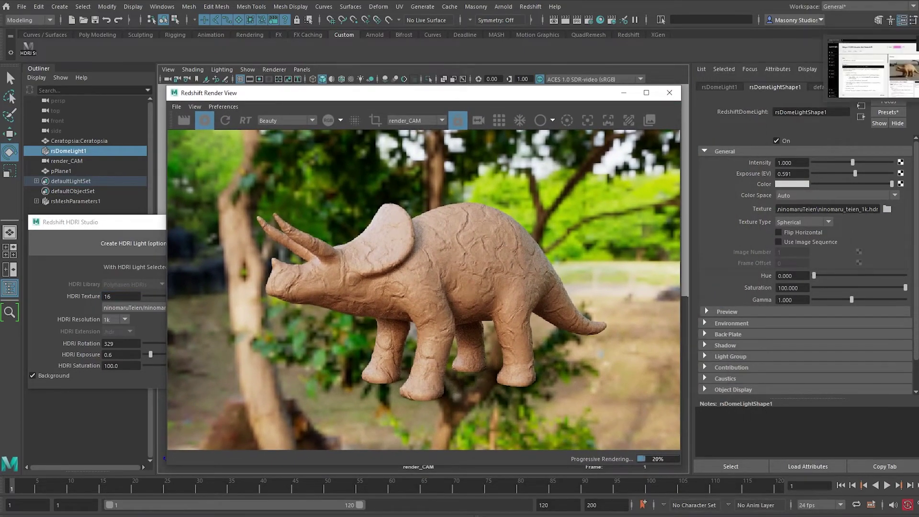
# Step: Switch to the Gumroad product page in the browser and review the Maya HDRI Studio for Redshift description and its library requirements
pyautogui.click(871, 72)
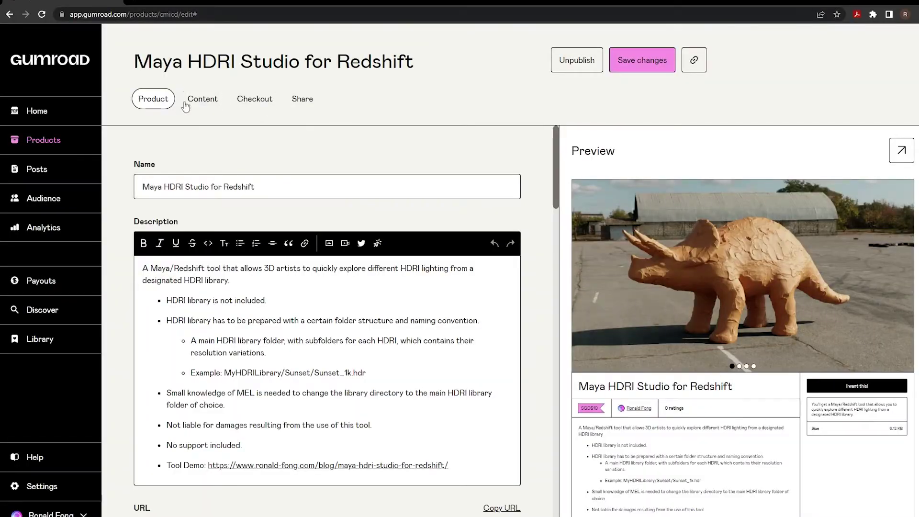
pyautogui.click(203, 98)
pyautogui.click(258, 101)
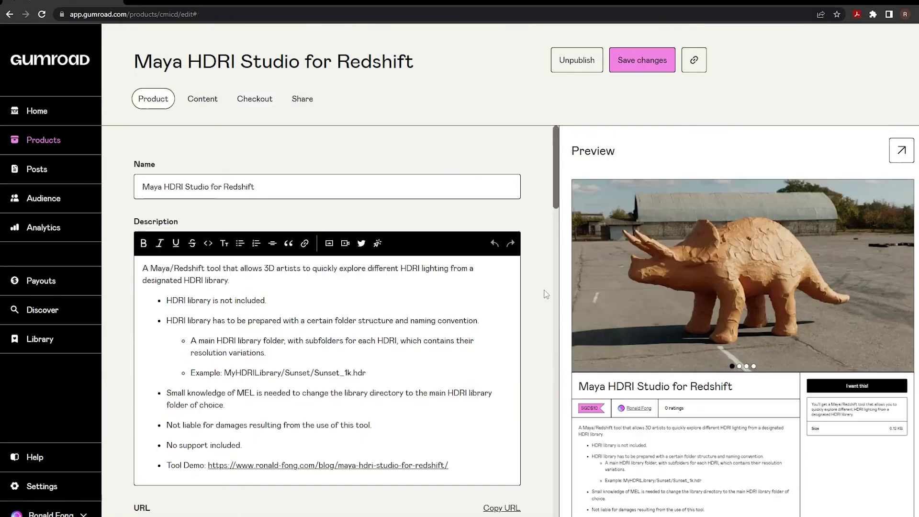
pyautogui.scroll(-3, 540, 285)
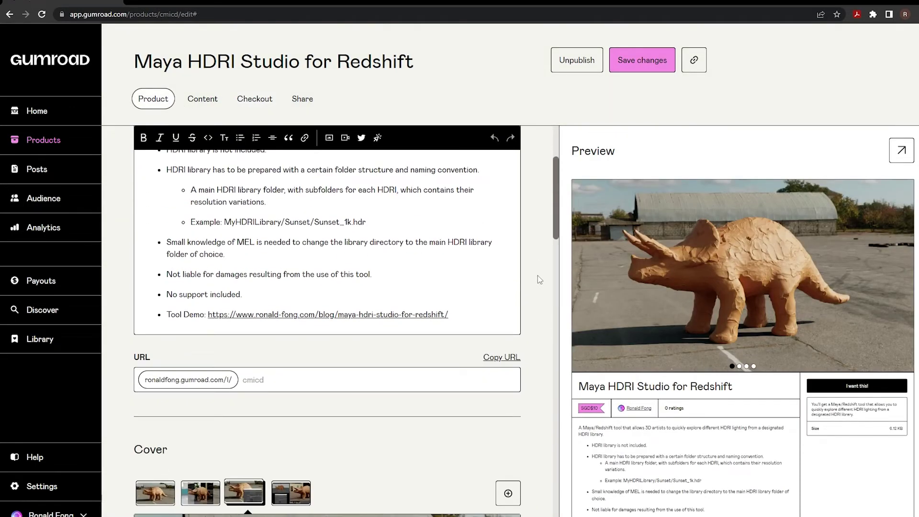
pyautogui.scroll(1, 538, 276)
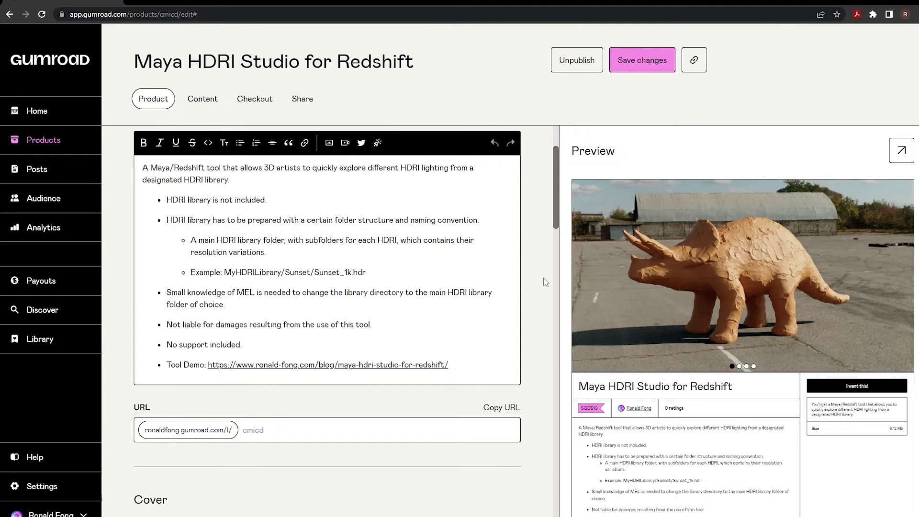
pyautogui.scroll(-1, 562, 286)
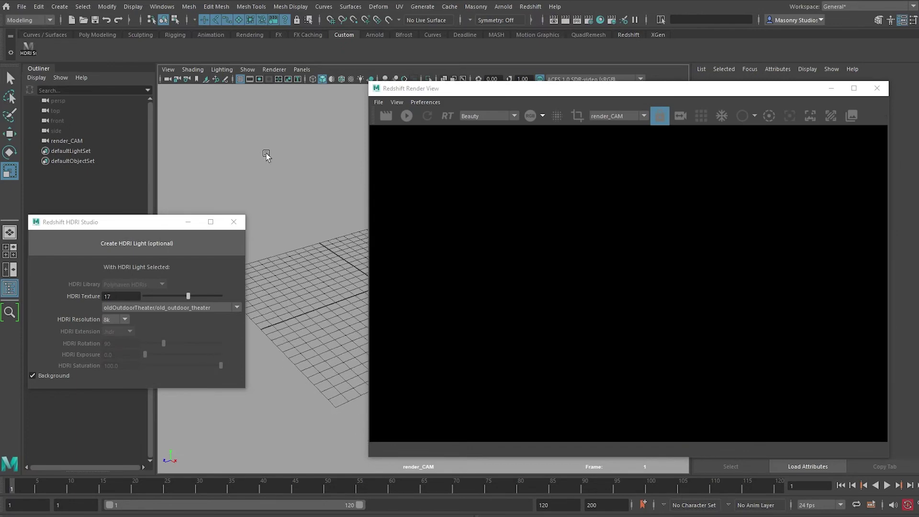
# Step: Move the render view aside, import the T-Rex sculpting base mesh from the Content Browser's Animals examples, and frame it
pyautogui.moveTo(400, 90); pyautogui.dragTo(459, 131)
pyautogui.hotkey('ctrl', 'f')
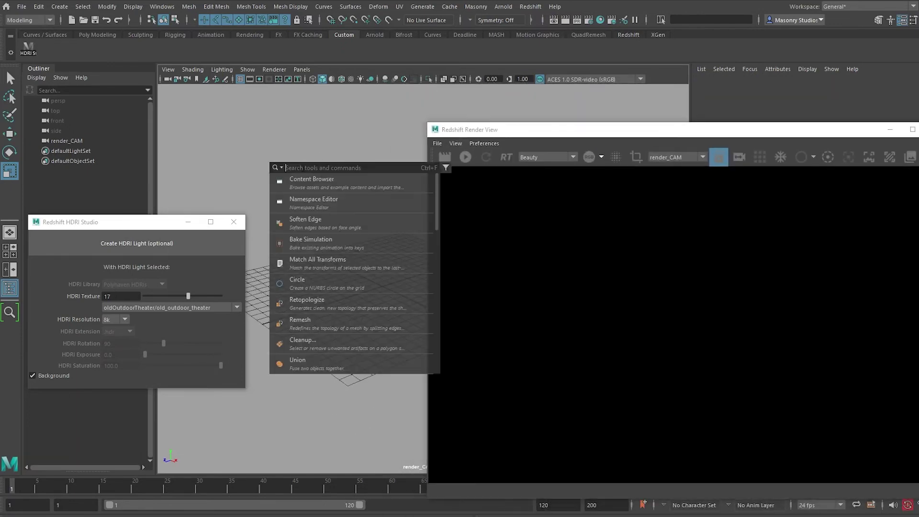
pyautogui.click(331, 185)
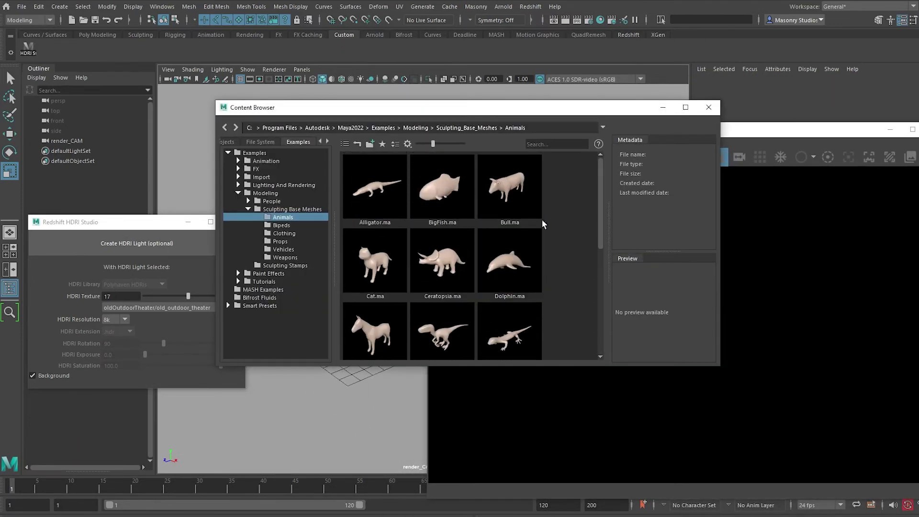
pyautogui.doubleClick(448, 254)
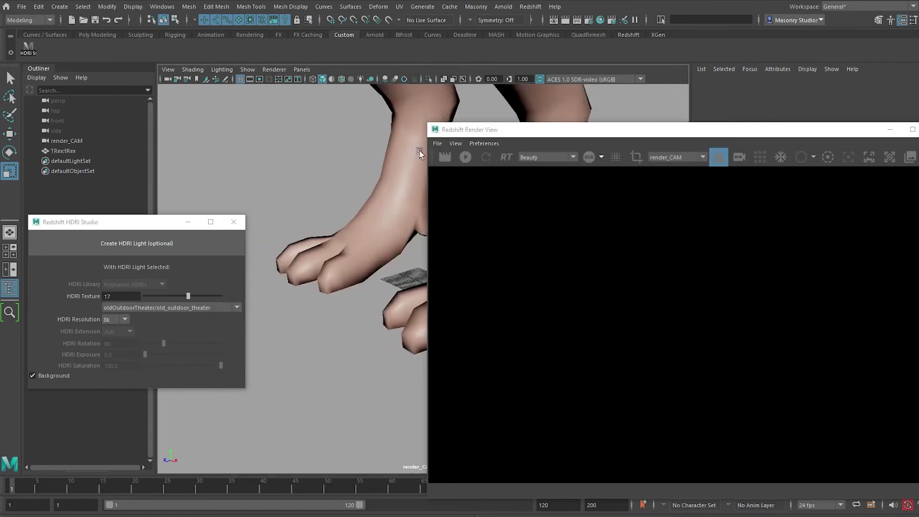
pyautogui.click(410, 146)
pyautogui.moveTo(410, 146); pyautogui.dragTo(480, 476, button='right')
pyautogui.scroll(-5, 302, 333)
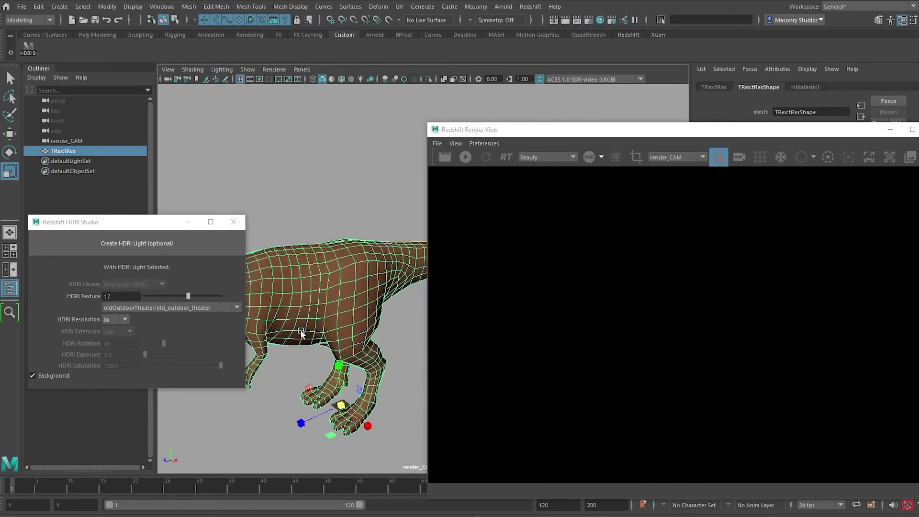
pyautogui.press('f')
# Step: Create a polygon plane beneath the T-Rex, scale it up into a large ground, and set a low side camera view
pyautogui.click(335, 153)
pyautogui.scroll(-4, 337, 148)
pyautogui.keyDown('shift'); pyautogui.moveTo(340, 145); pyautogui.dragTo(393, 146, button='right'); pyautogui.keyUp('shift')
pyautogui.moveTo(345, 281); pyautogui.dragTo(431, 281)
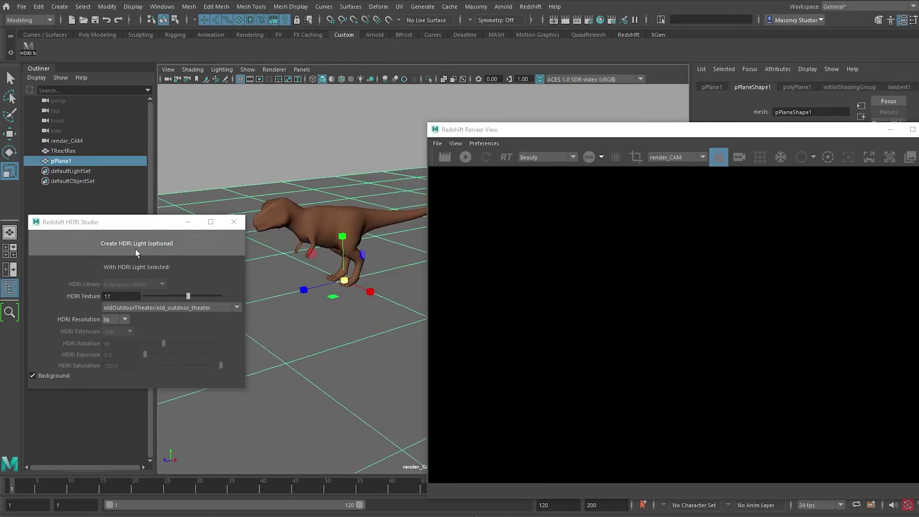
pyautogui.moveTo(386, 243); pyautogui.dragTo(459, 459, button='right')
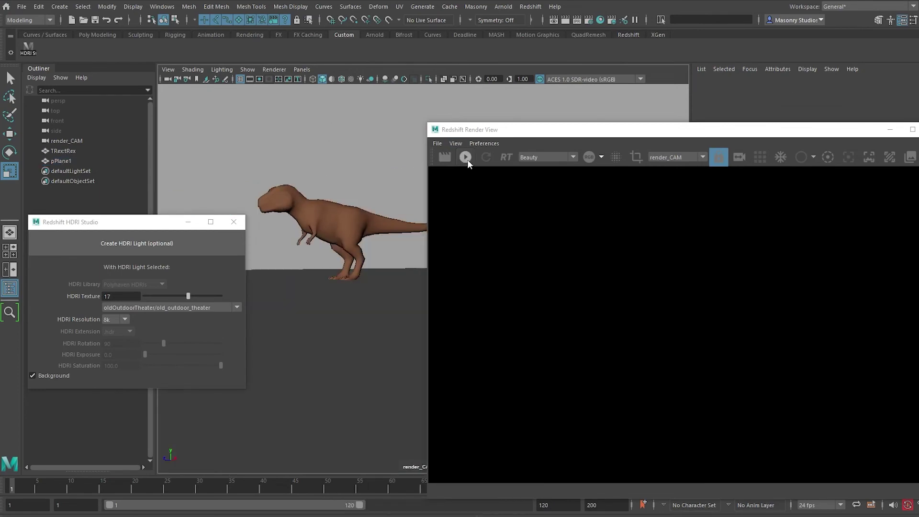
# Step: Start the live Redshift render, compose the T-Rex through render_CAM, and create an HDRI light with HDRI Studio
pyautogui.click(466, 158)
pyautogui.keyDown('alt'); pyautogui.moveTo(361, 138); pyautogui.dragTo(375, 208, button='middle'); pyautogui.keyUp('alt')
pyautogui.keyDown('alt'); pyautogui.moveTo(375, 207); pyautogui.dragTo(337, 193, button='right'); pyautogui.keyUp('alt')
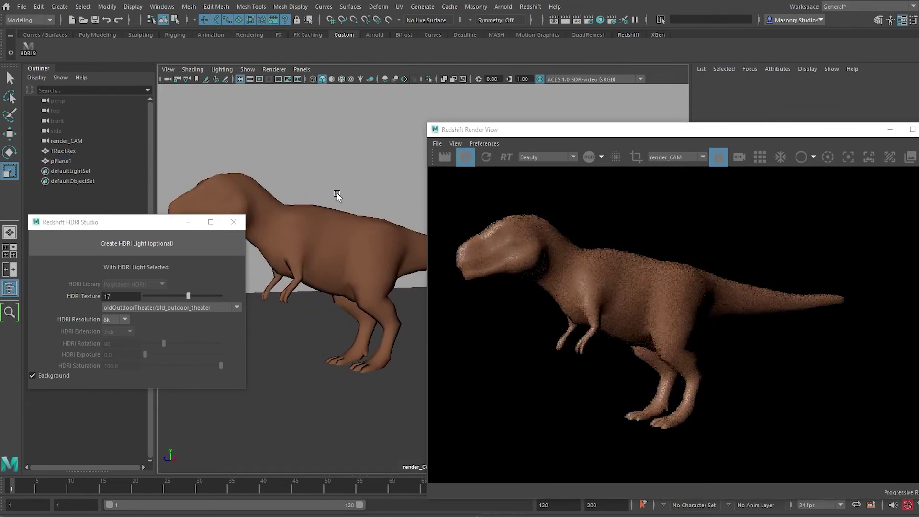
pyautogui.keyDown('alt'); pyautogui.moveTo(337, 194); pyautogui.dragTo(371, 185, button='middle'); pyautogui.keyUp('alt')
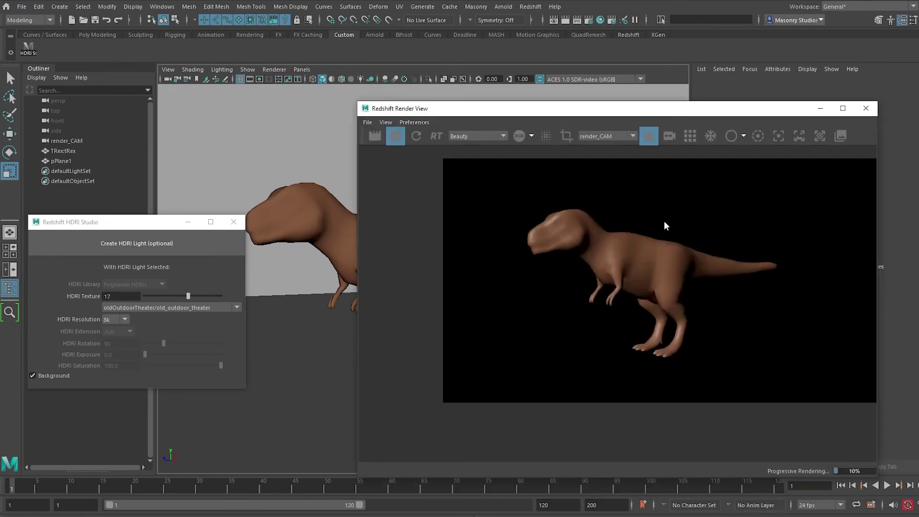
pyautogui.moveTo(664, 225); pyautogui.dragTo(679, 255, button='middle')
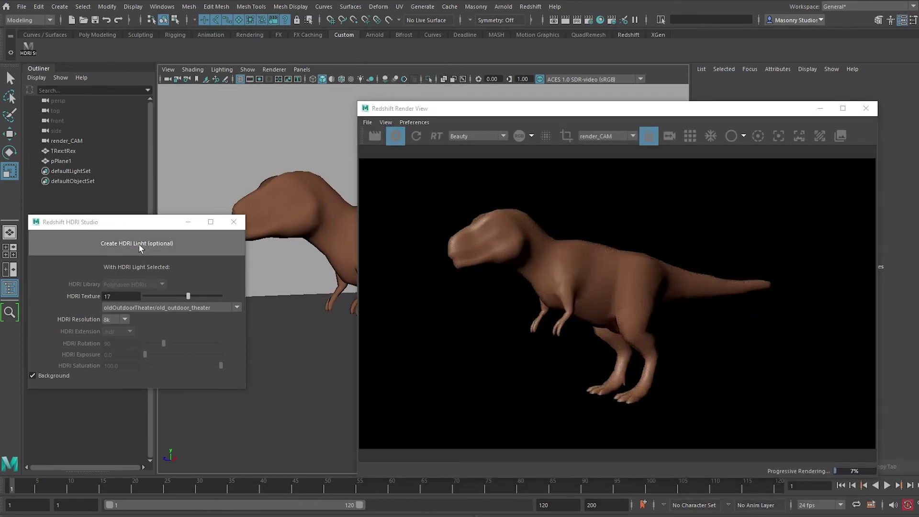
pyautogui.click(128, 245)
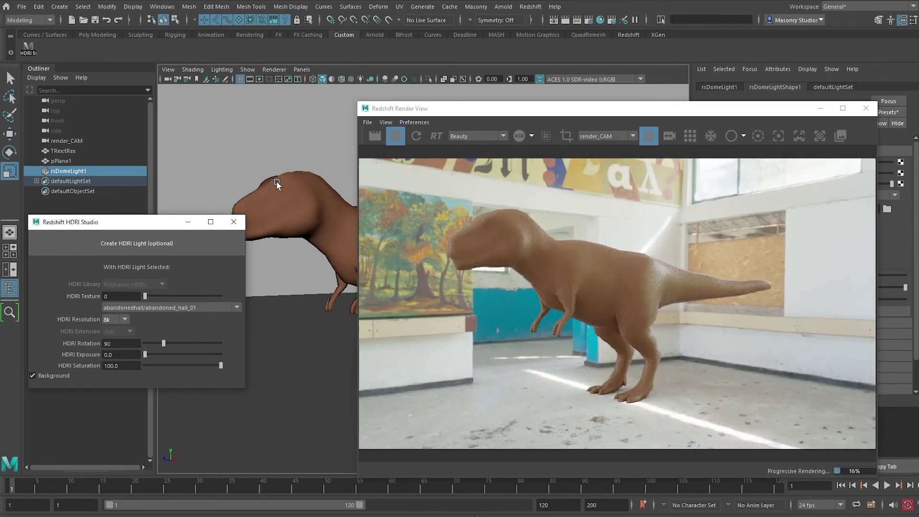
# Step: Add a Redshift mesh parameters node to the T-Rex mesh
pyautogui.click(325, 203)
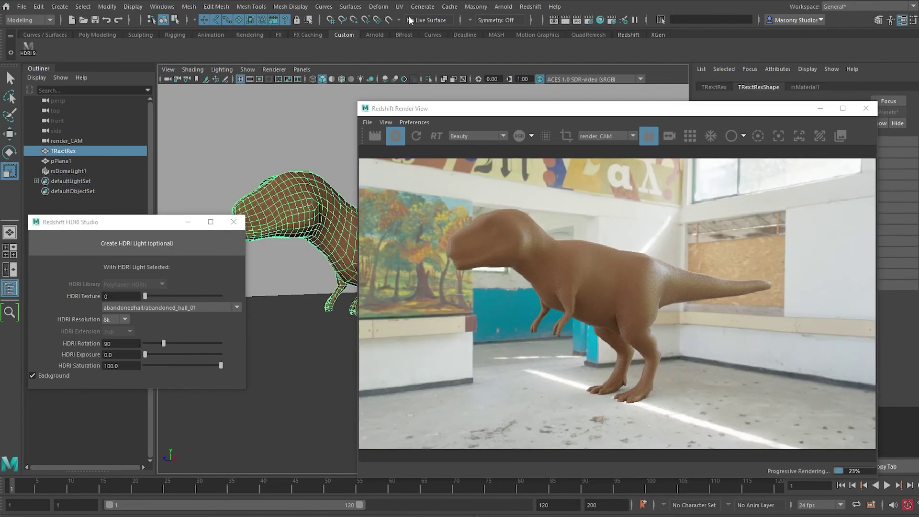
pyautogui.click(485, 8)
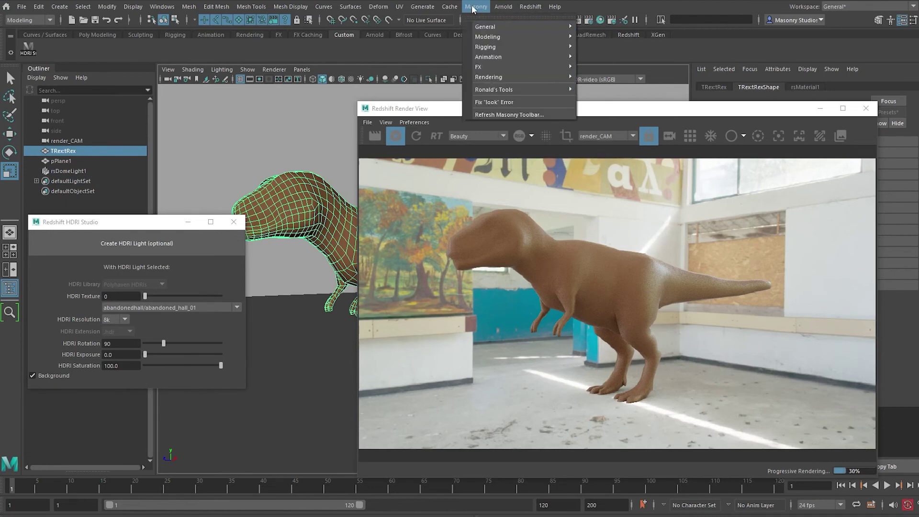
pyautogui.moveTo(502, 5)
pyautogui.moveTo(531, 6)
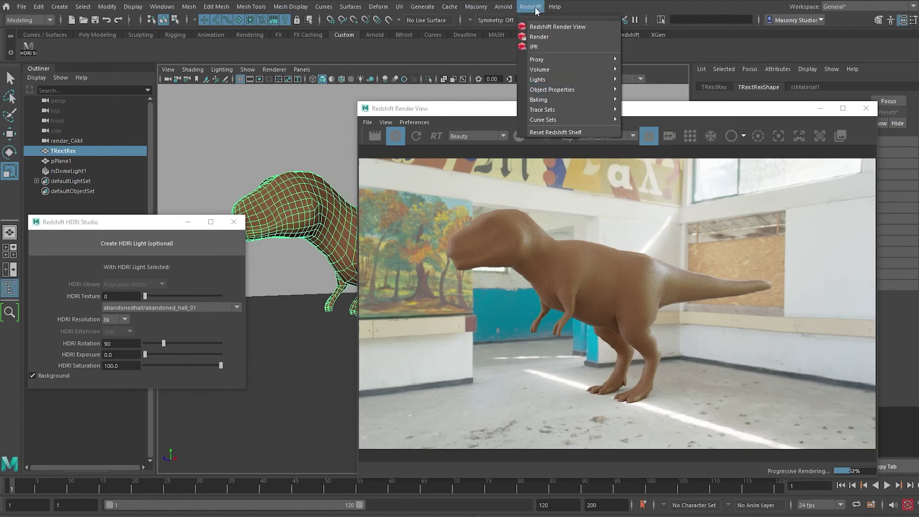
pyautogui.moveTo(563, 94)
pyautogui.click(673, 116)
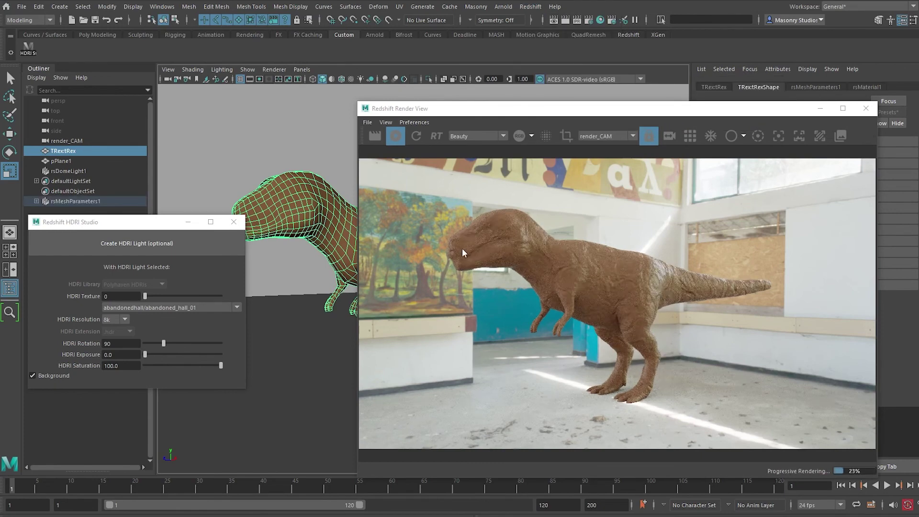
# Step: Select the dome light and switch the T-Rex scene to a different HDRI texture in HDRI Studio
pyautogui.click(67, 171)
pyautogui.click(195, 297)
pyautogui.click(193, 296)
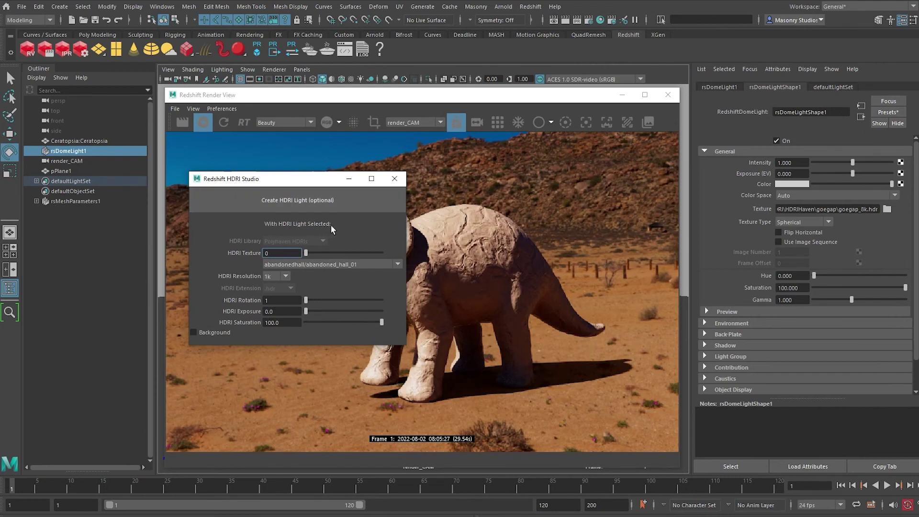
# Step: Move HDRI Studio off the Ceratopsia render, set the HDRI texture to 24 (skylitgarage/skylit_garage), and browse the texture list to its first entries
pyautogui.moveTo(291, 184); pyautogui.dragTo(124, 247)
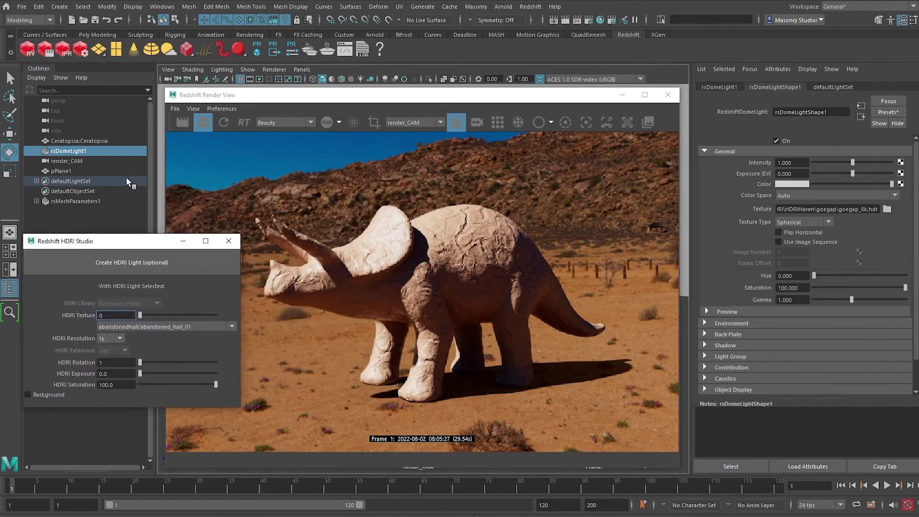
pyautogui.moveTo(143, 316); pyautogui.dragTo(171, 314)
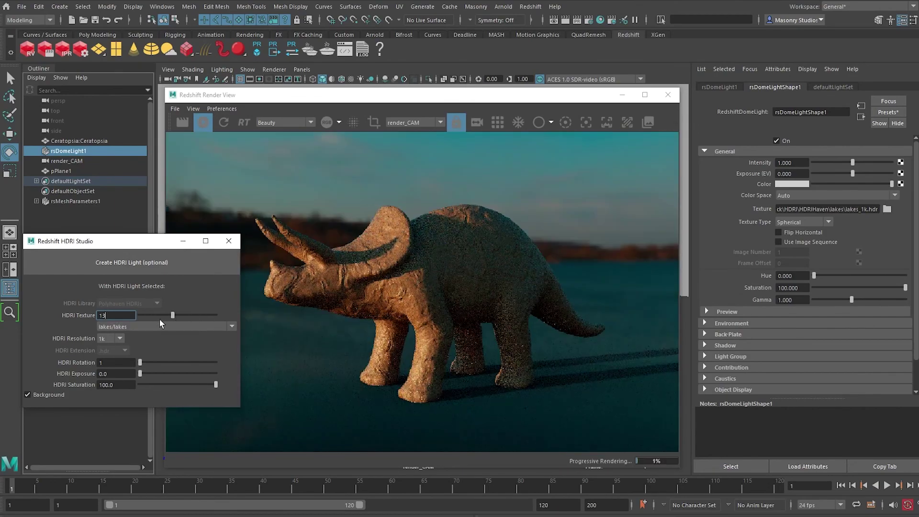
pyautogui.moveTo(195, 316); pyautogui.dragTo(201, 315)
pyautogui.click(213, 326)
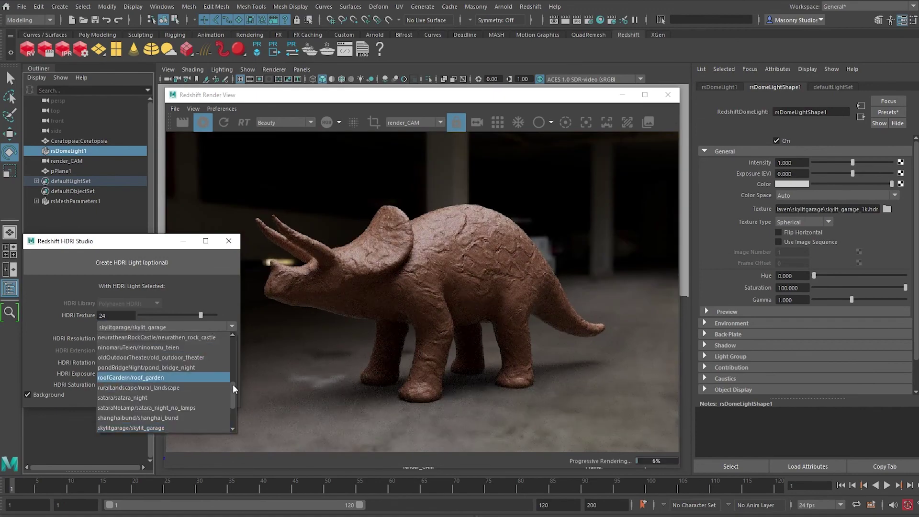
pyautogui.moveTo(233, 384); pyautogui.dragTo(236, 338)
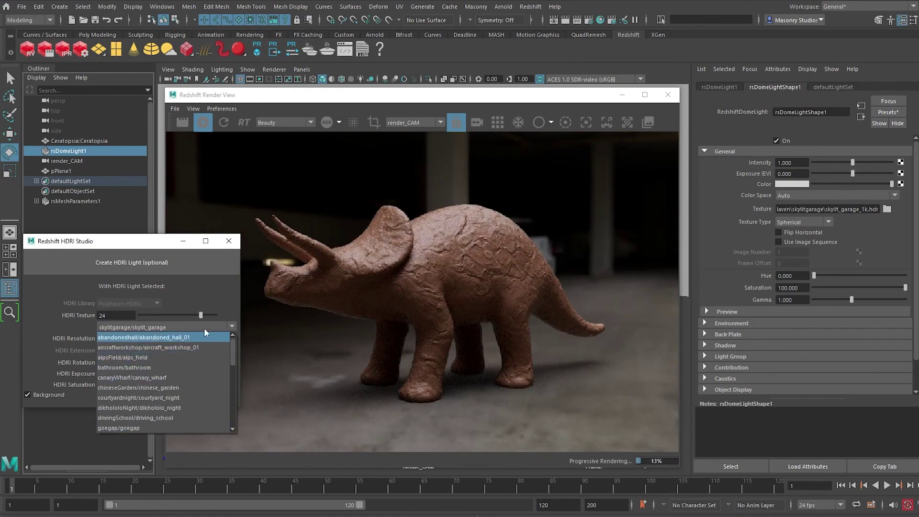